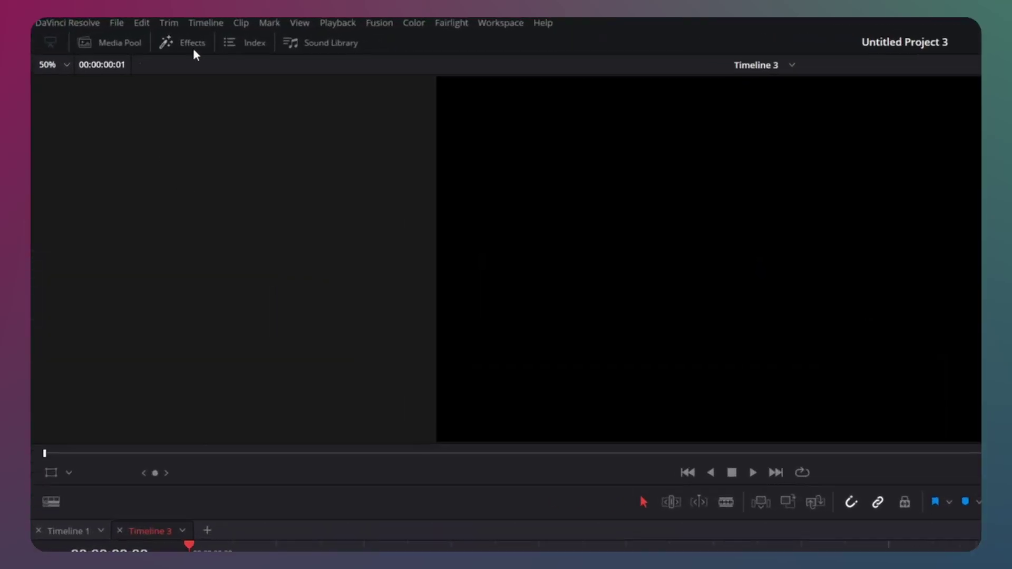
Add a Text+ title to the Video 1 track and keyframe its zoom at 1.000 on frame 15.
click(193, 49)
drag(235, 242, 452, 394)
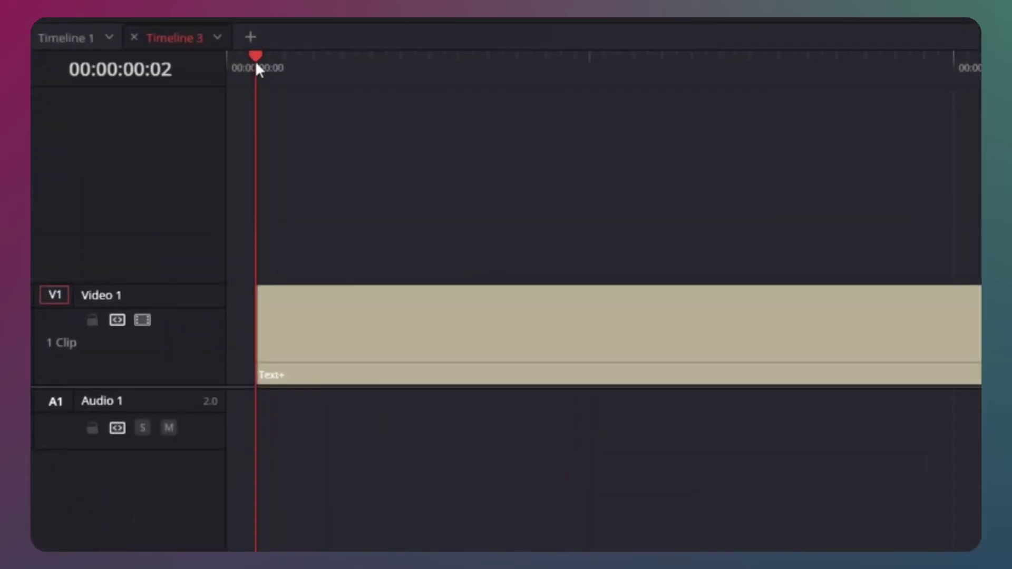
drag(257, 68, 417, 67)
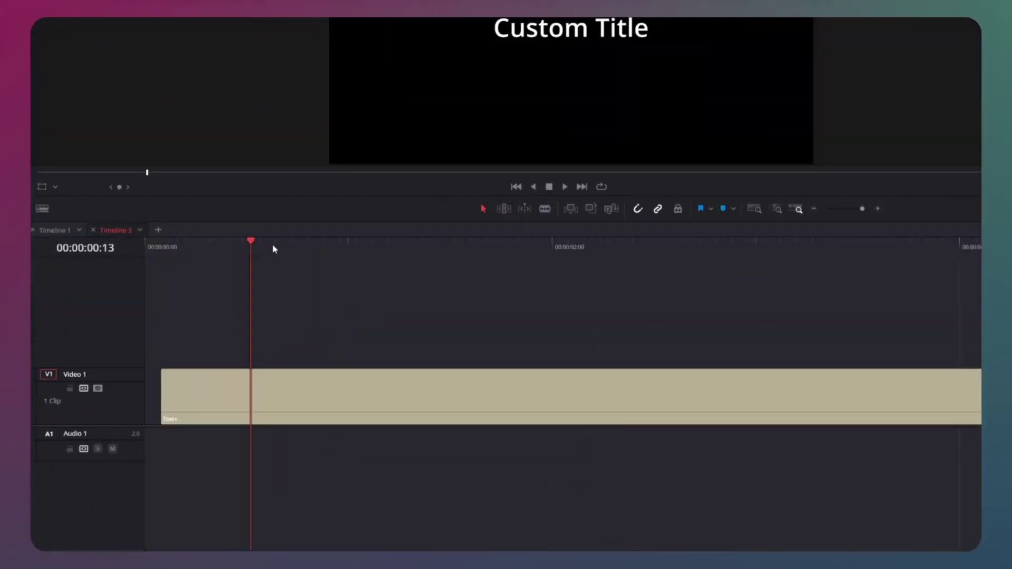
key(Right)
key(Right)
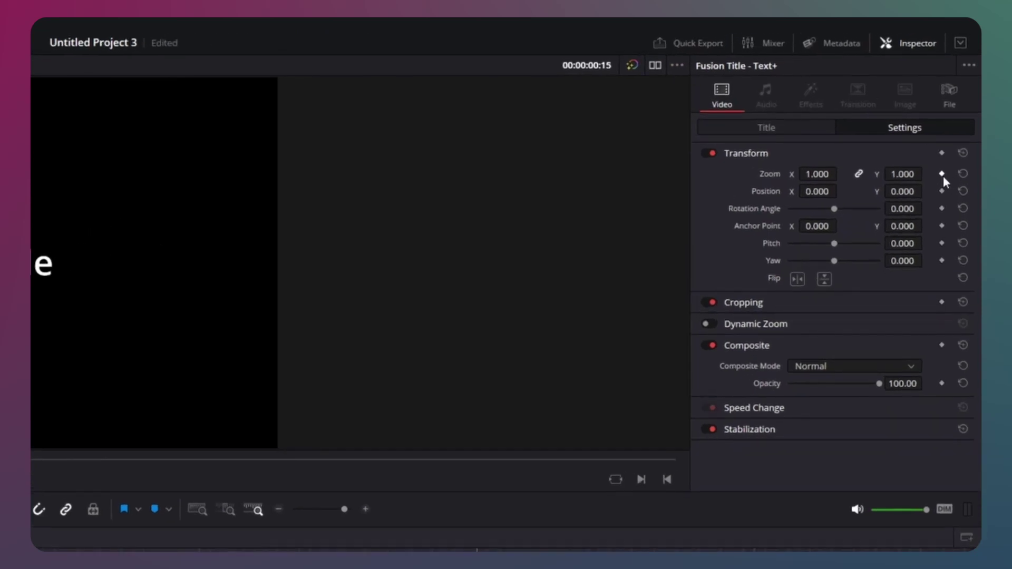
click(944, 176)
Keyframe the title's zoom at 1.130 on frame 11 and at 0.000 on the clip's first frame.
drag(202, 306, 181, 313)
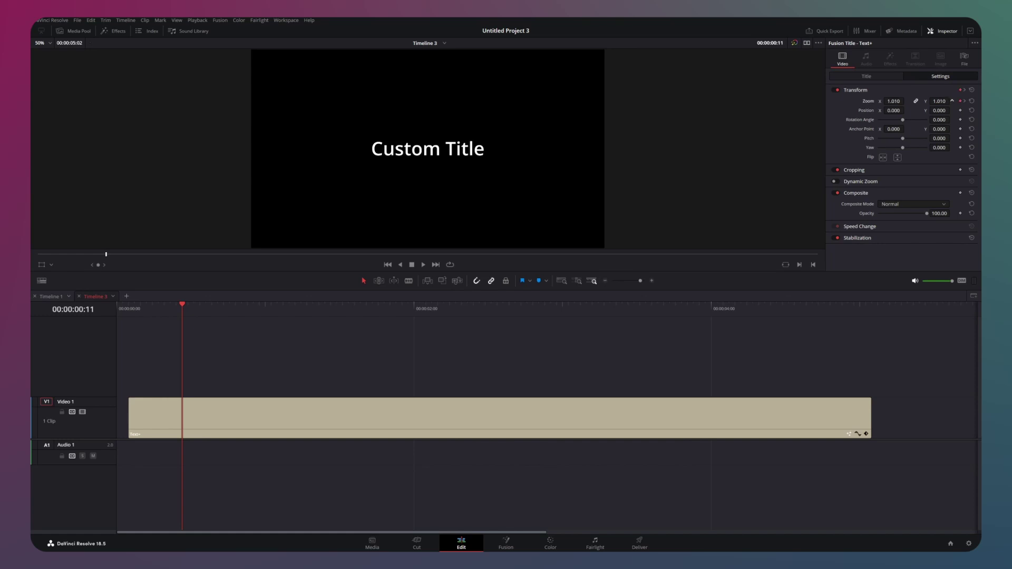
drag(893, 102, 900, 101)
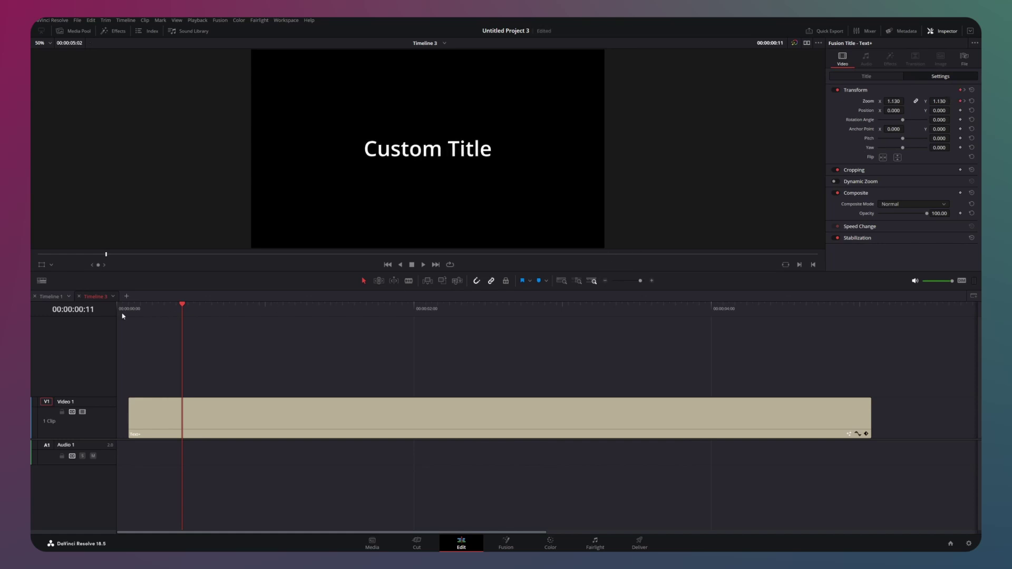
drag(182, 307, 139, 314)
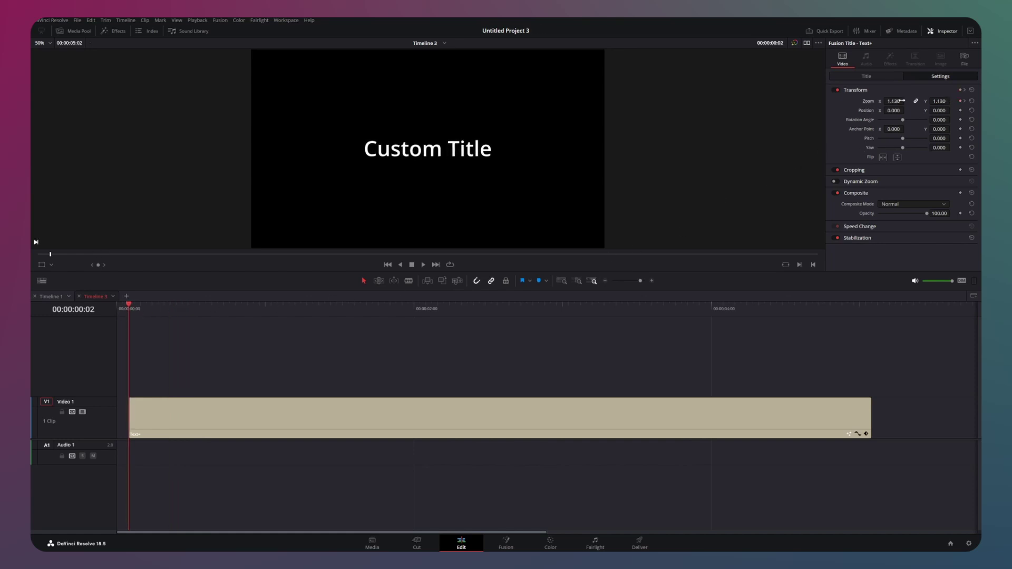
drag(901, 100, 843, 101)
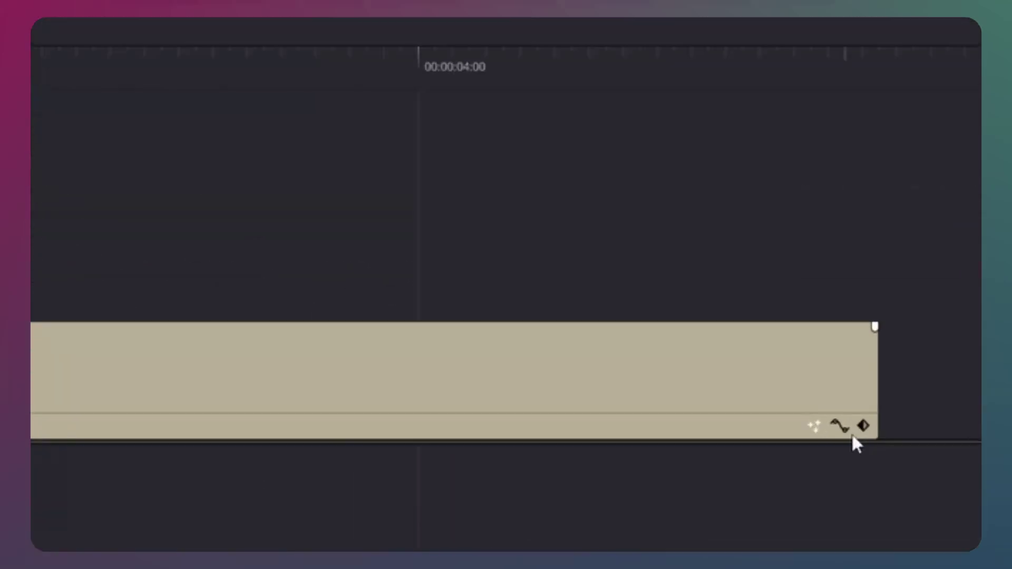
Show the title clip's Zoom X curve and ease its keyframes for a smoother pop-in.
click(858, 434)
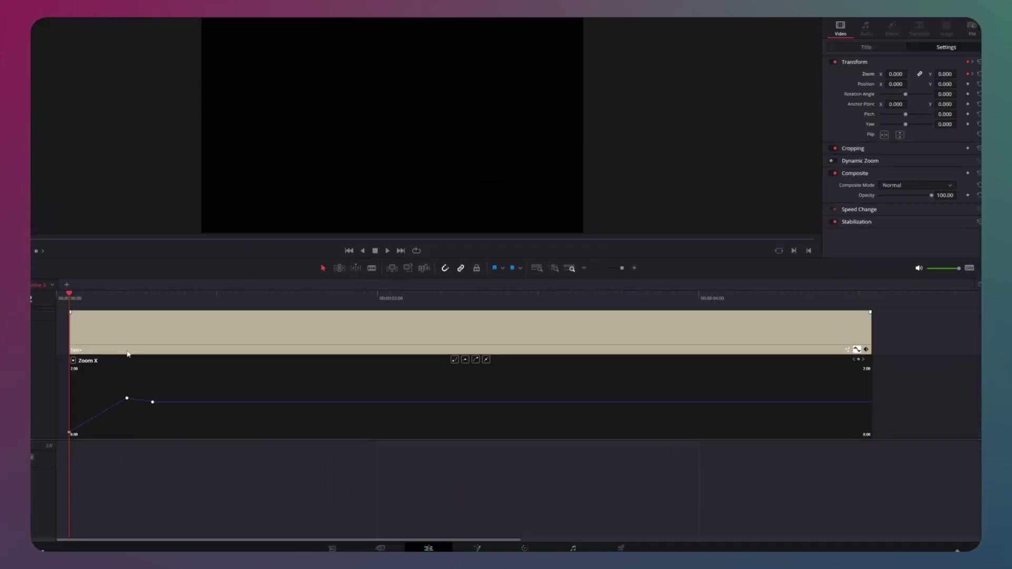
drag(181, 399, 170, 399)
drag(205, 405, 102, 440)
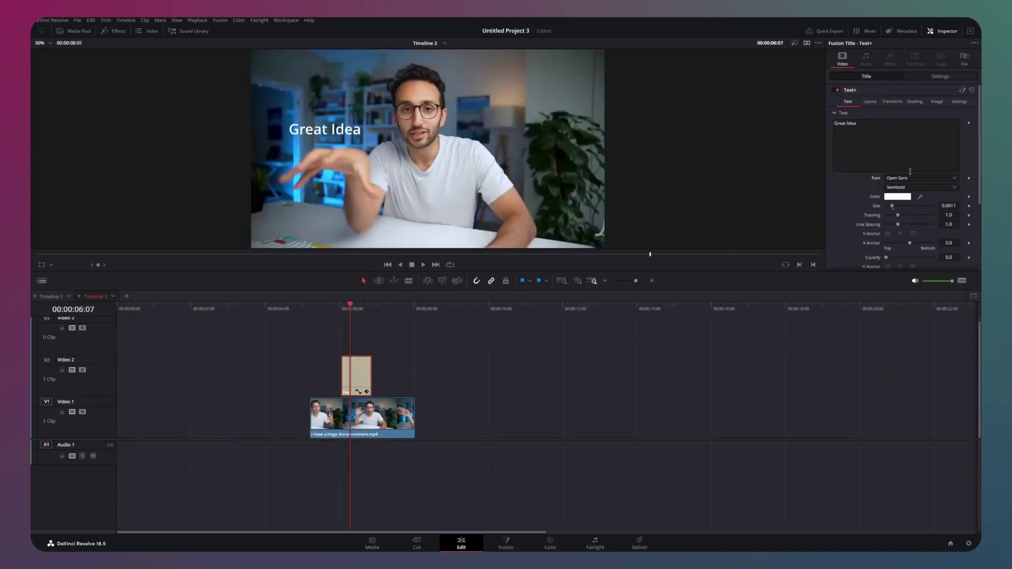
Change the font of the "Great Idea" title to Montserrat.
click(905, 178)
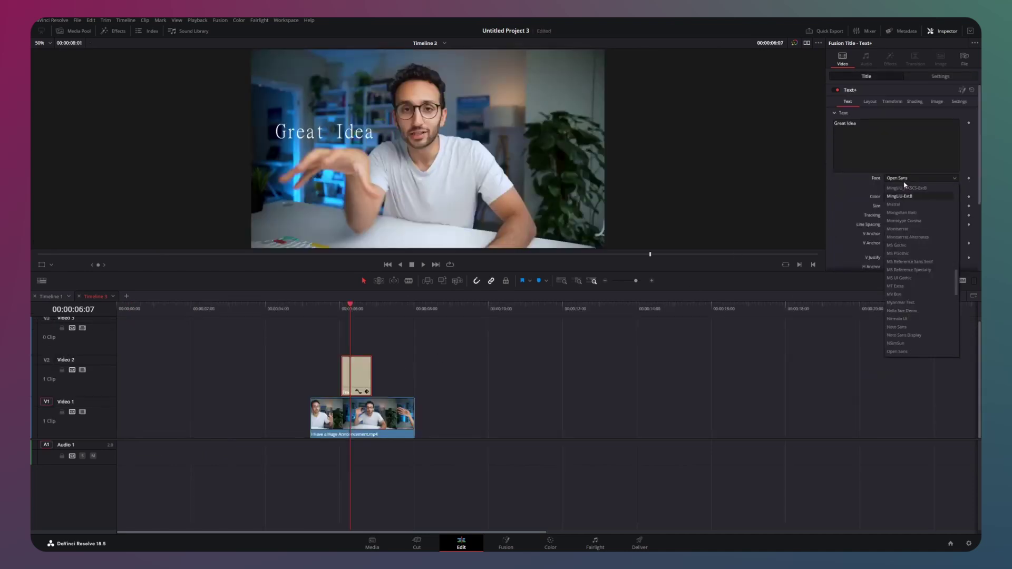
click(898, 229)
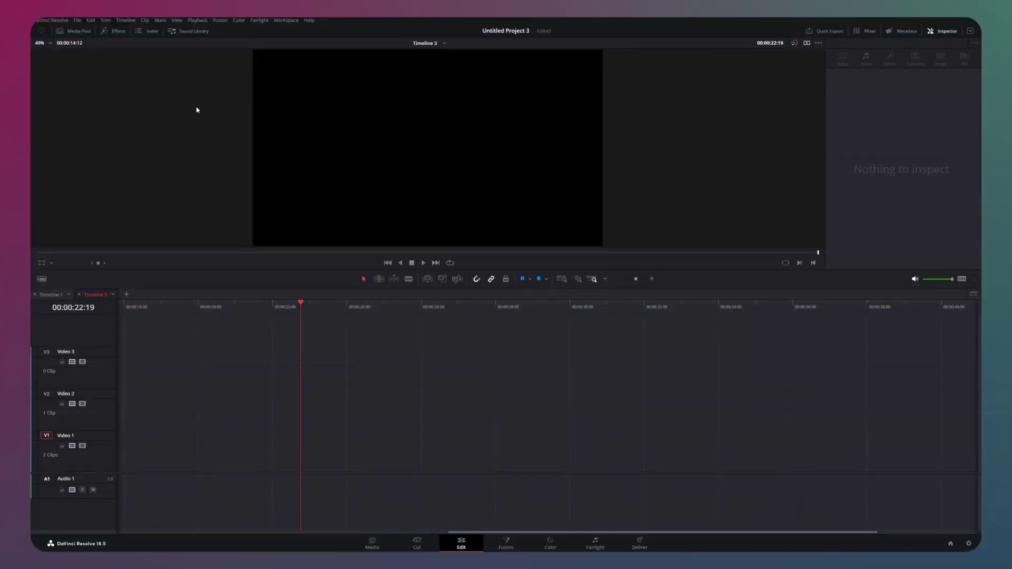
Add a Fusion Composition clip from the effects library to the Video 1 track.
click(113, 31)
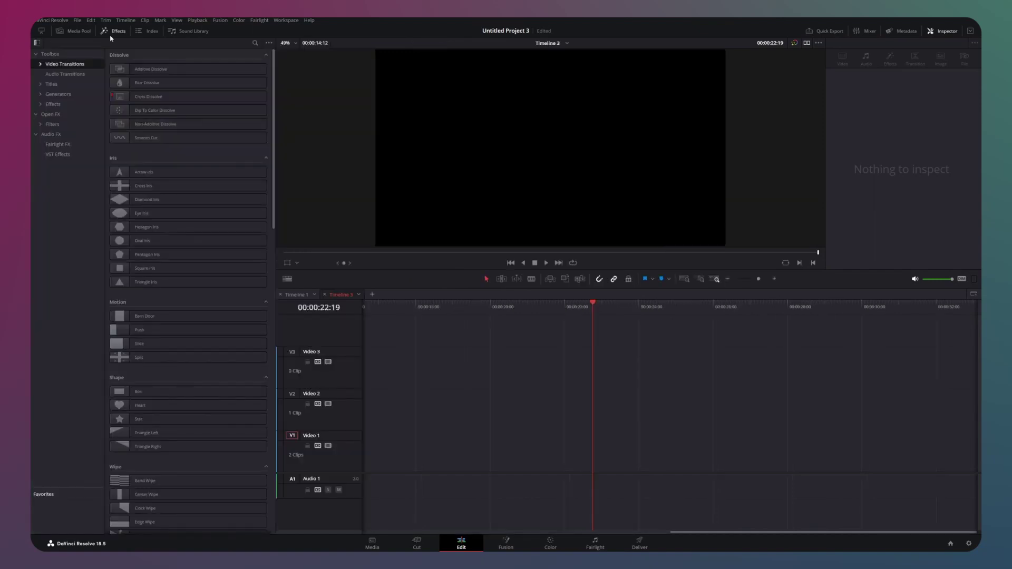
click(53, 104)
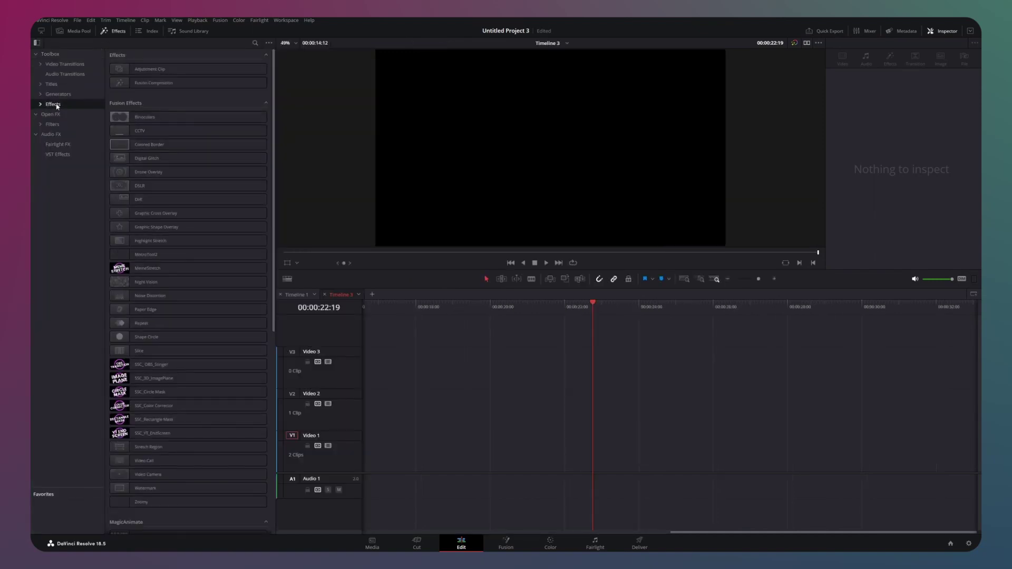
drag(153, 83, 547, 448)
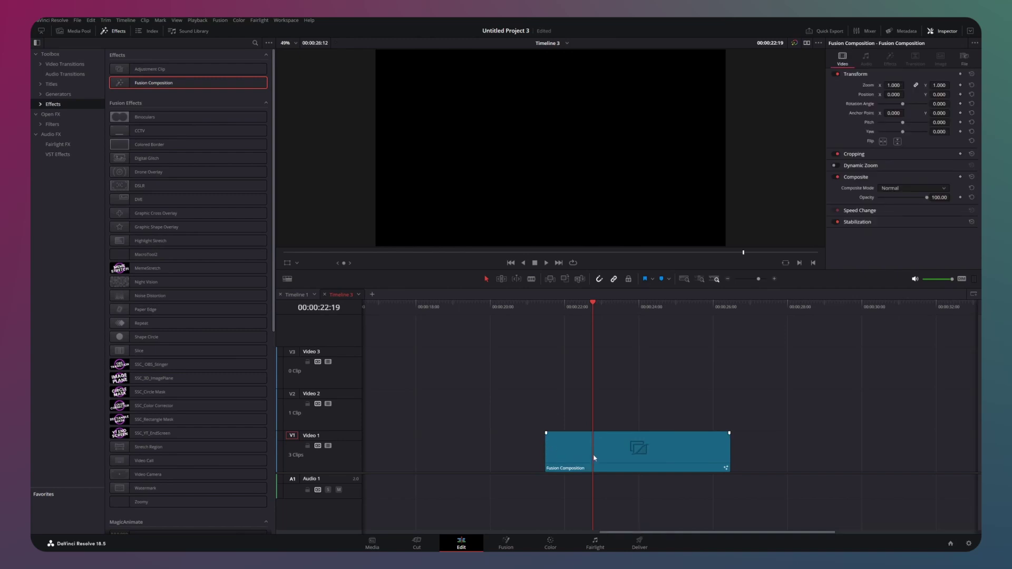
On the Fusion page, connect a Background node to MediaOut1 and set its type to Four Corner.
click(506, 543)
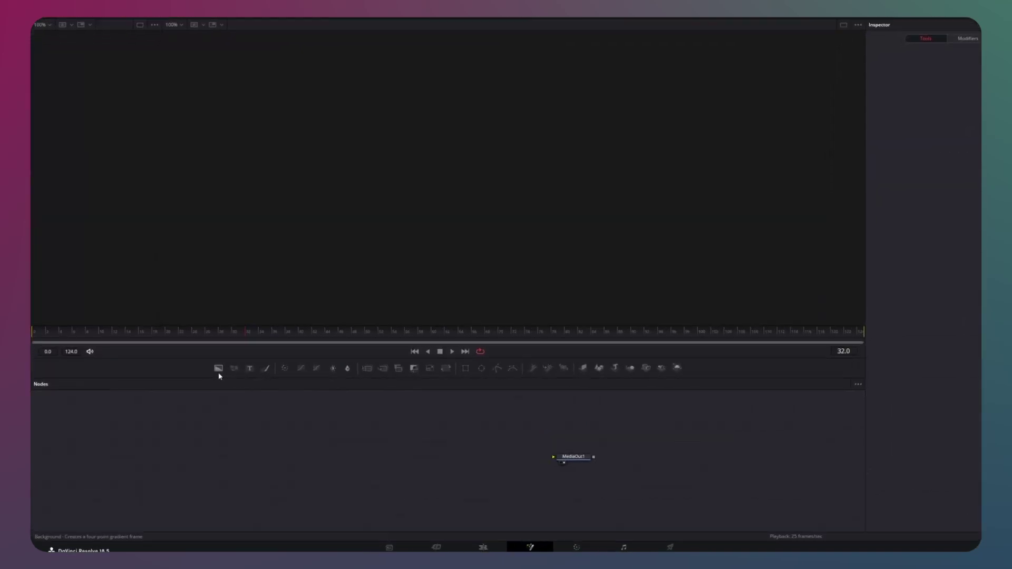
drag(607, 478, 626, 465)
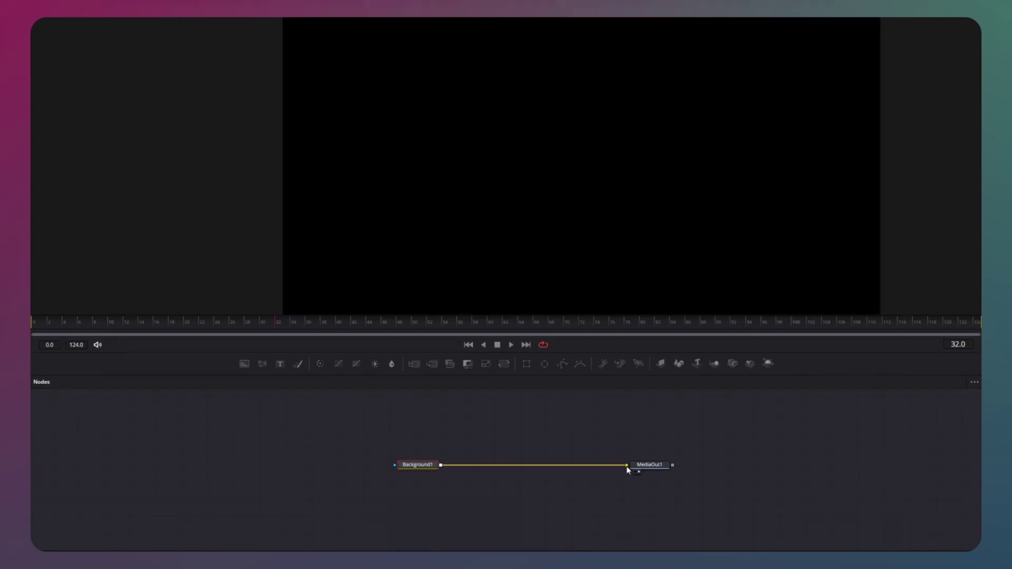
click(422, 466)
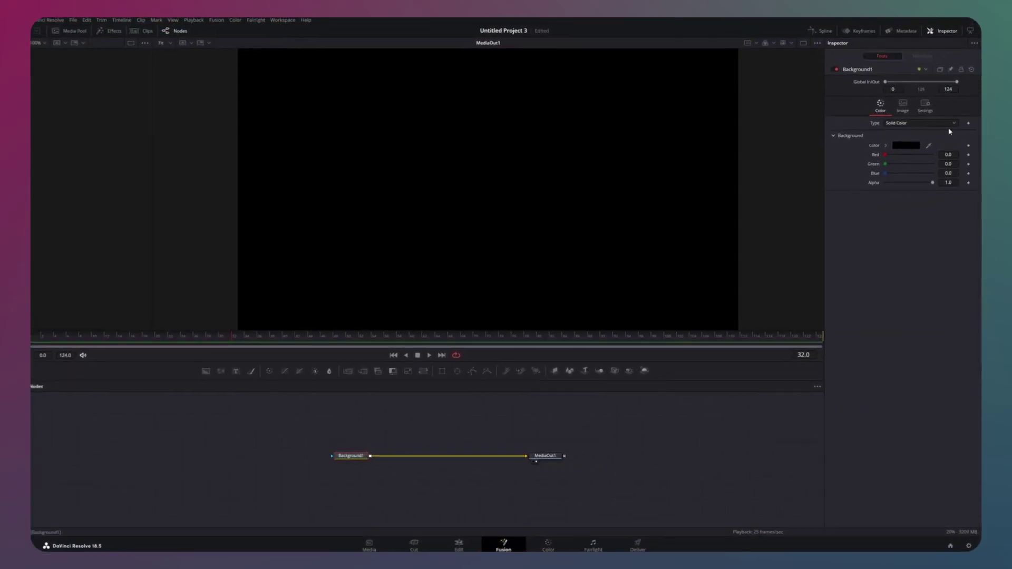
click(931, 158)
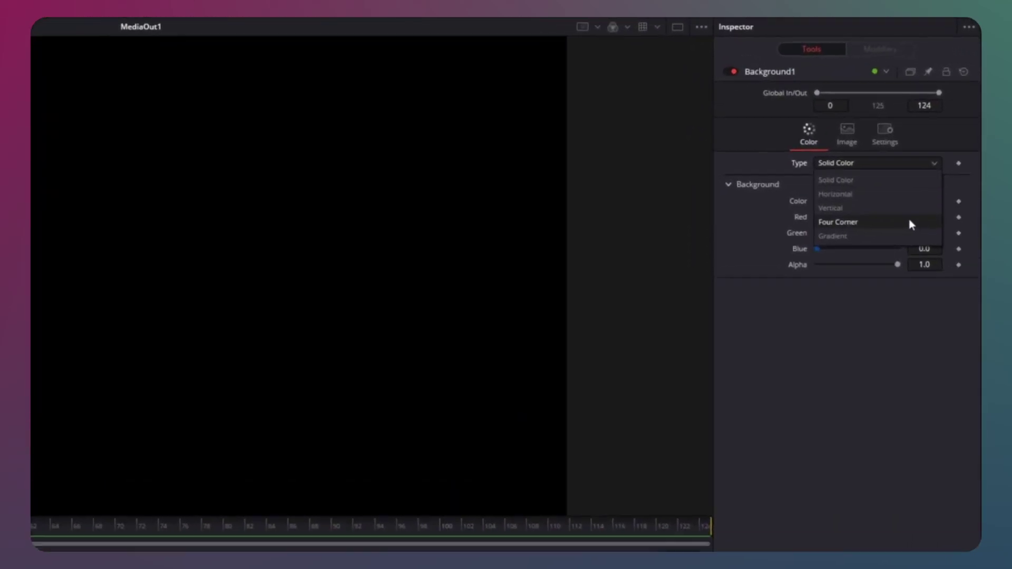
click(908, 230)
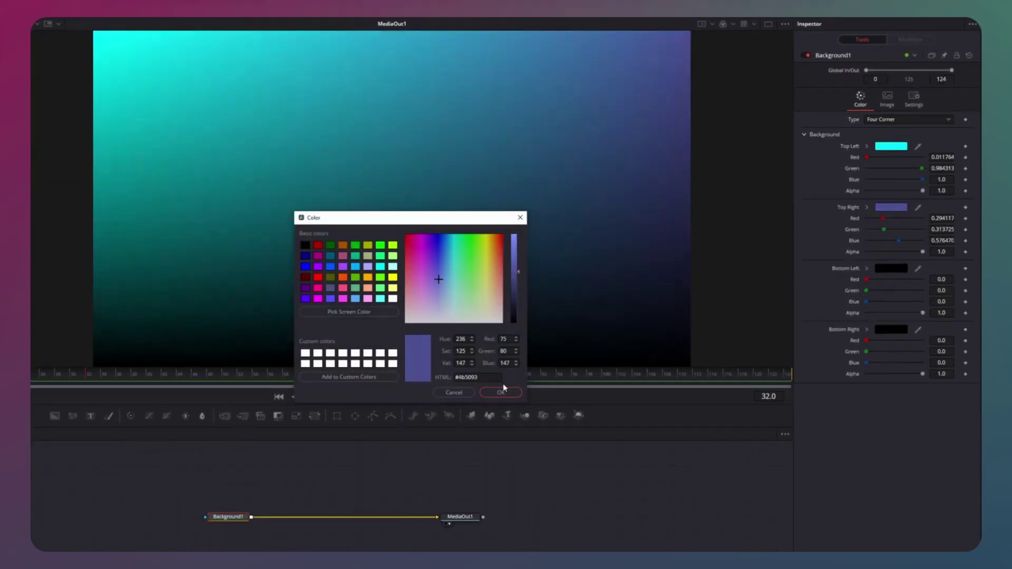
Colour the background's corners light cyan top left, periwinkle top right, purple bottom left and dark purple bottom right.
click(435, 274)
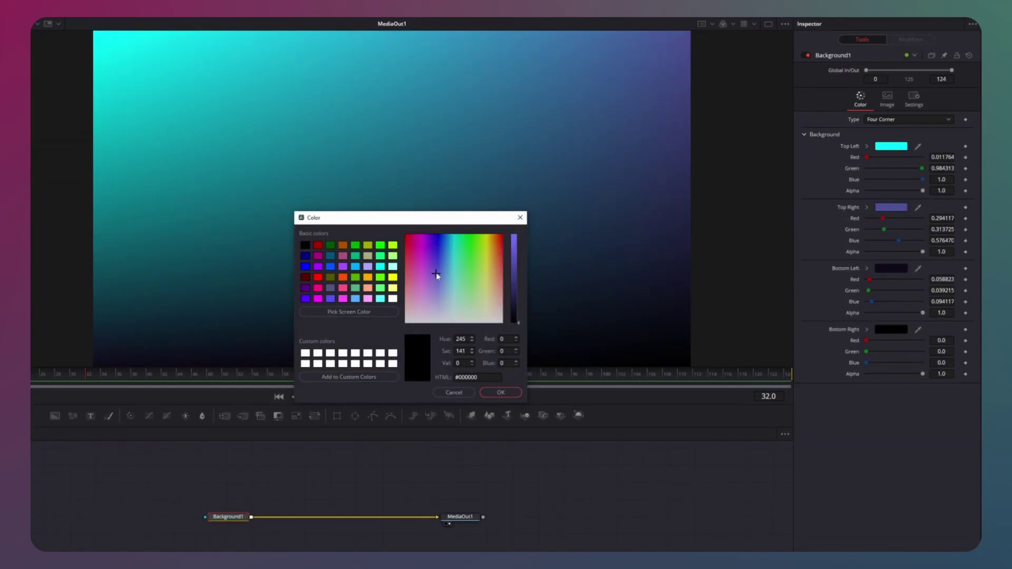
click(514, 306)
mouse_move(436, 274)
mouse_down()
mouse_move(430, 267)
mouse_move(453, 286)
mouse_move(454, 272)
mouse_up()
click(500, 392)
click(891, 146)
click(501, 392)
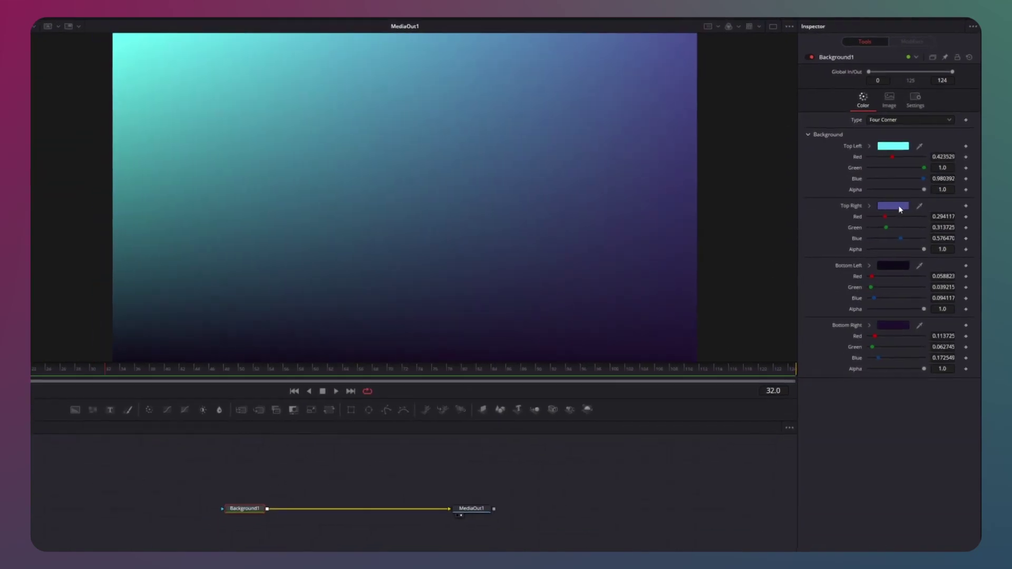
click(900, 209)
drag(594, 250, 595, 224)
click(579, 352)
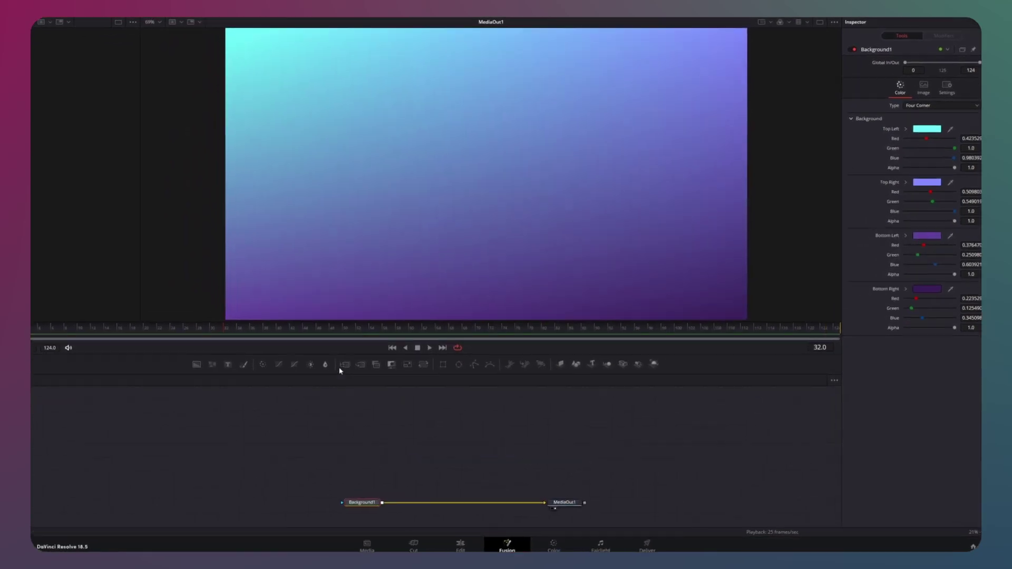
Insert a MultiMerge node after Background1 and connect a Text node reading HEADLINE to it.
drag(240, 410, 294, 511)
drag(371, 514, 392, 517)
drag(108, 310, 389, 438)
drag(406, 489, 398, 511)
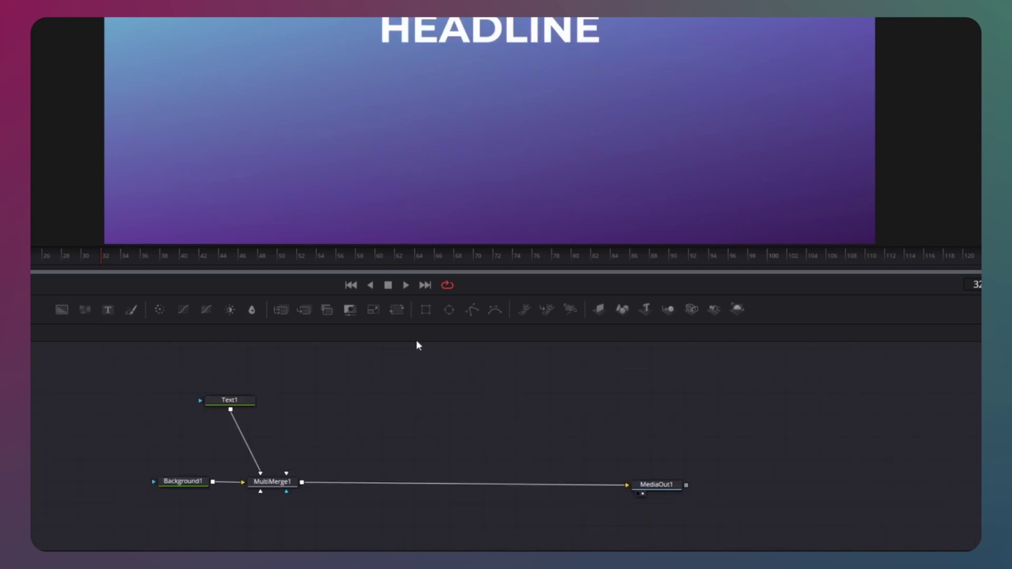
Insert a Transform node before MediaOut1 and keyframe its Center Y from -0.517 at frame 0 up to 0.5.
drag(381, 479, 388, 484)
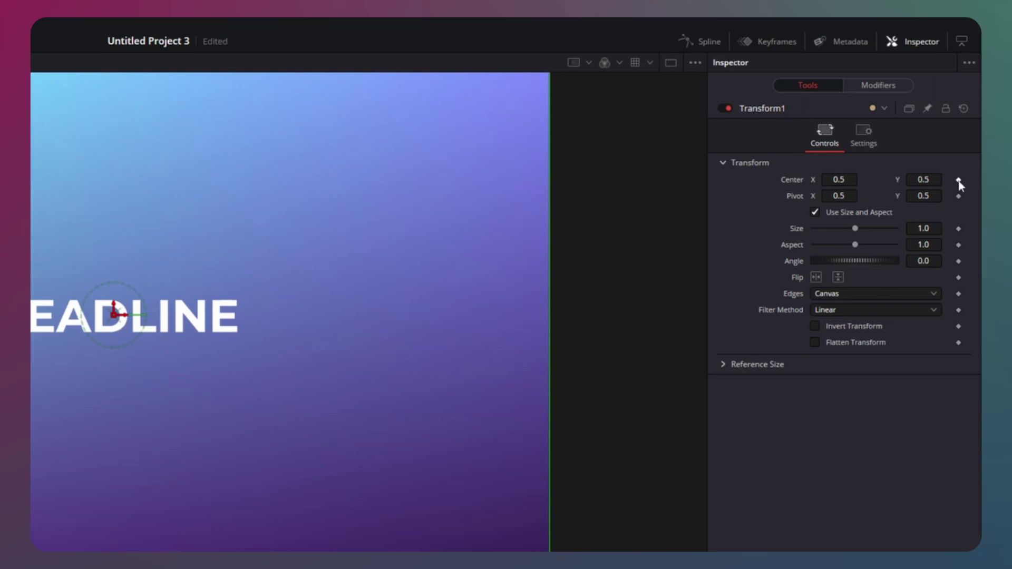
click(958, 180)
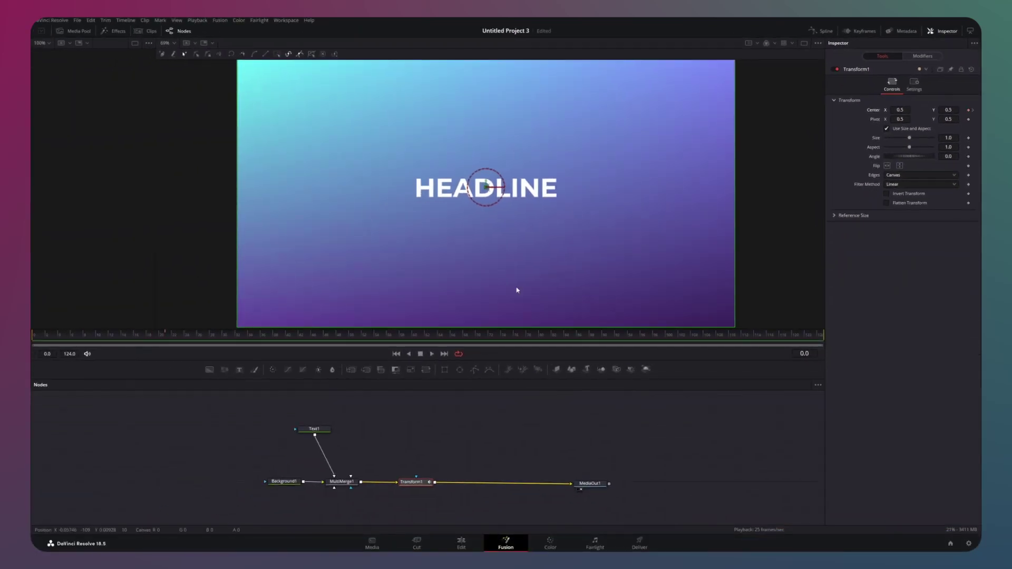
drag(952, 109, 599, 180)
drag(904, 110, 896, 109)
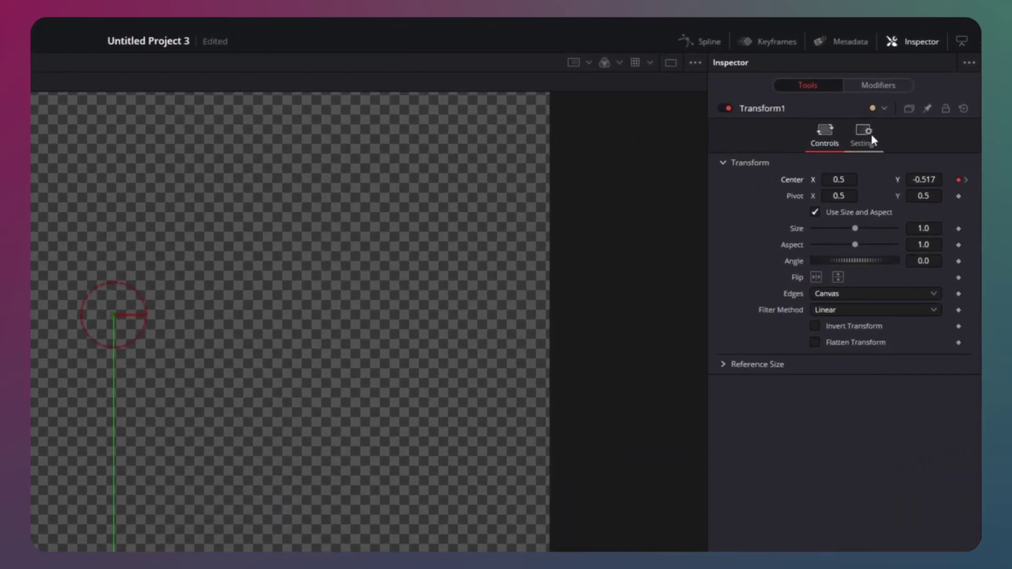
Enable motion blur on Transform1 with quality 10, center bias 0.4 and sample spread 2.5.
click(915, 83)
click(816, 301)
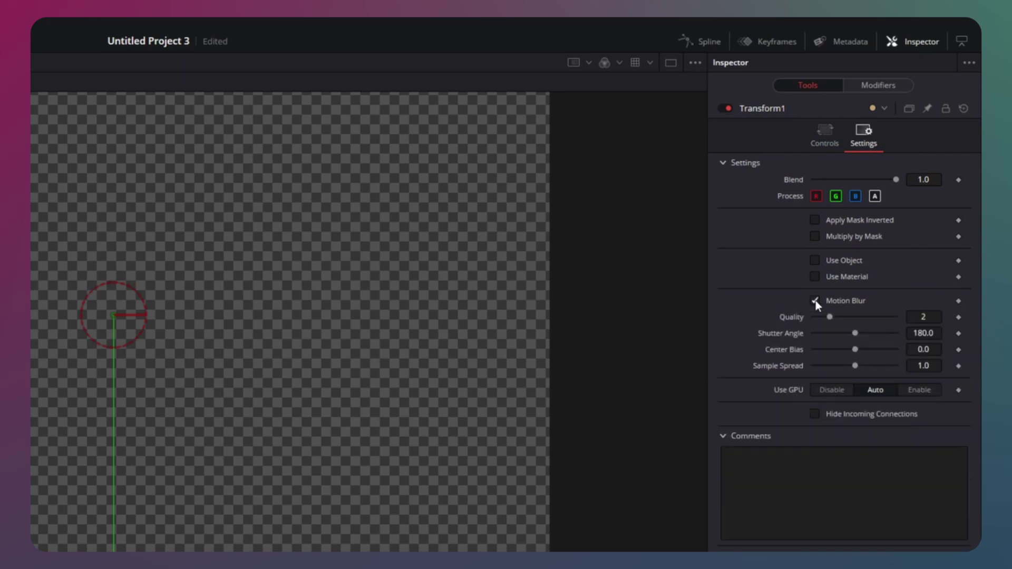
drag(833, 317, 897, 317)
click(925, 349)
key(BackSpace)
key(BackSpace)
key(BackSpace)
text(0.4)
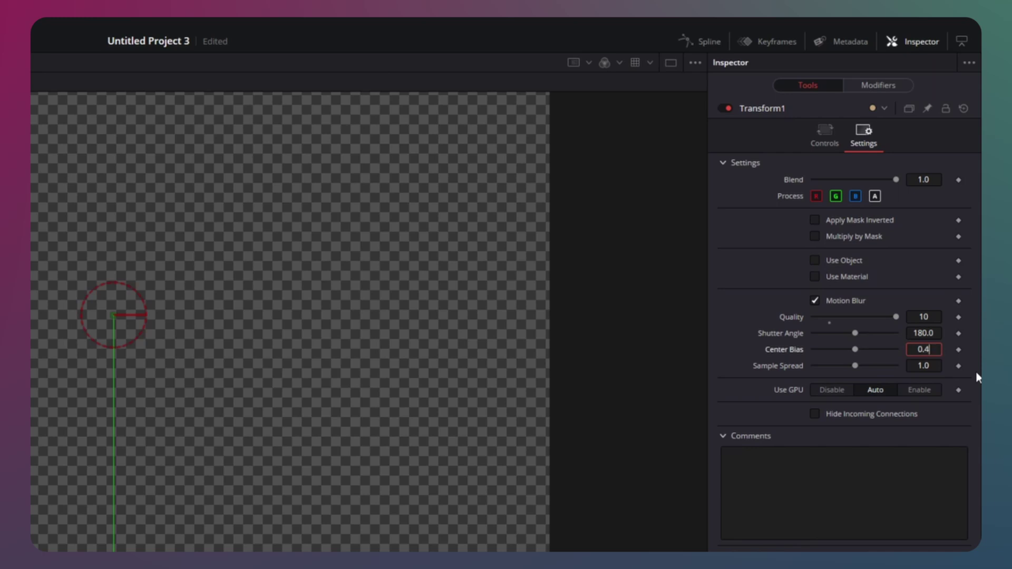
key(Tab)
text(2.5)
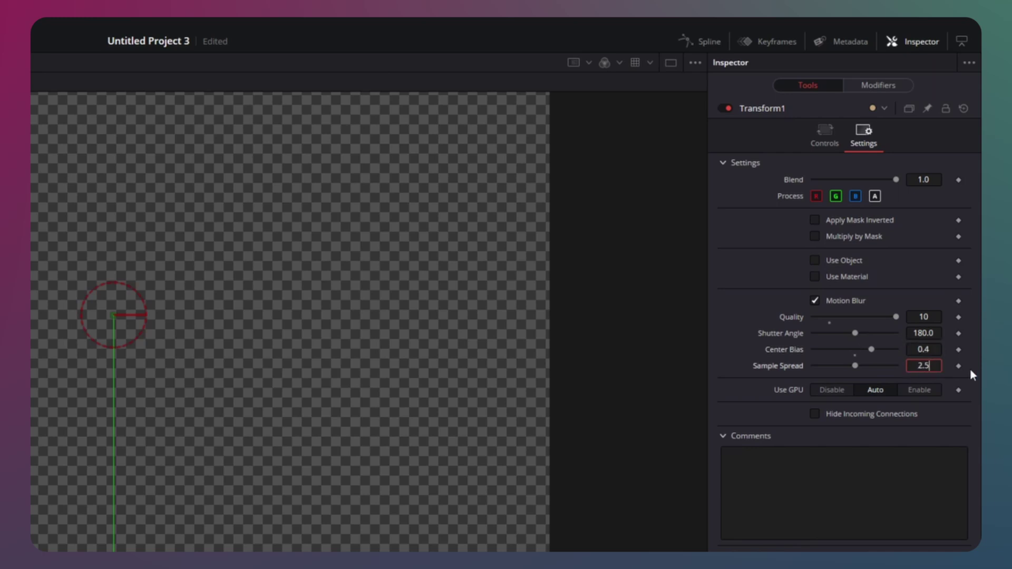
key(Return)
Smooth both keyframes of Transform1's Center displacement spline and increase their ease in and ease out.
click(708, 40)
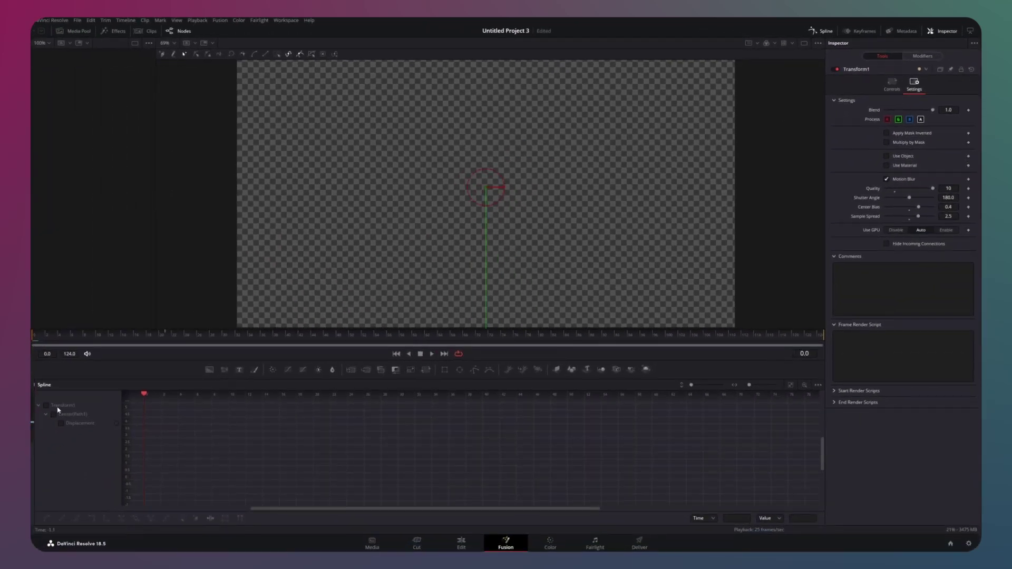
click(46, 406)
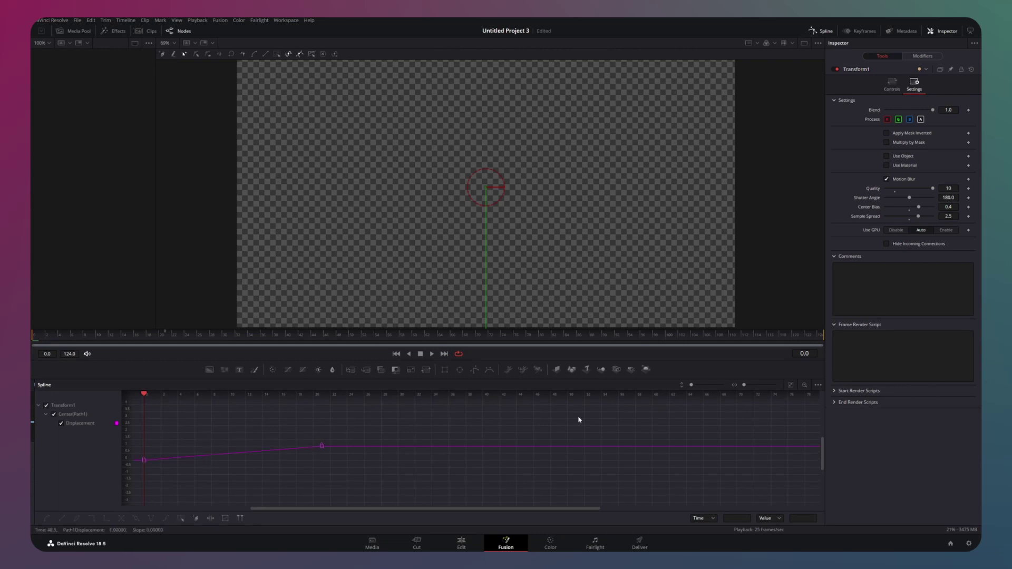
click(791, 386)
scroll(550, 436, down, 4)
drag(624, 417, 441, 482)
key(s)
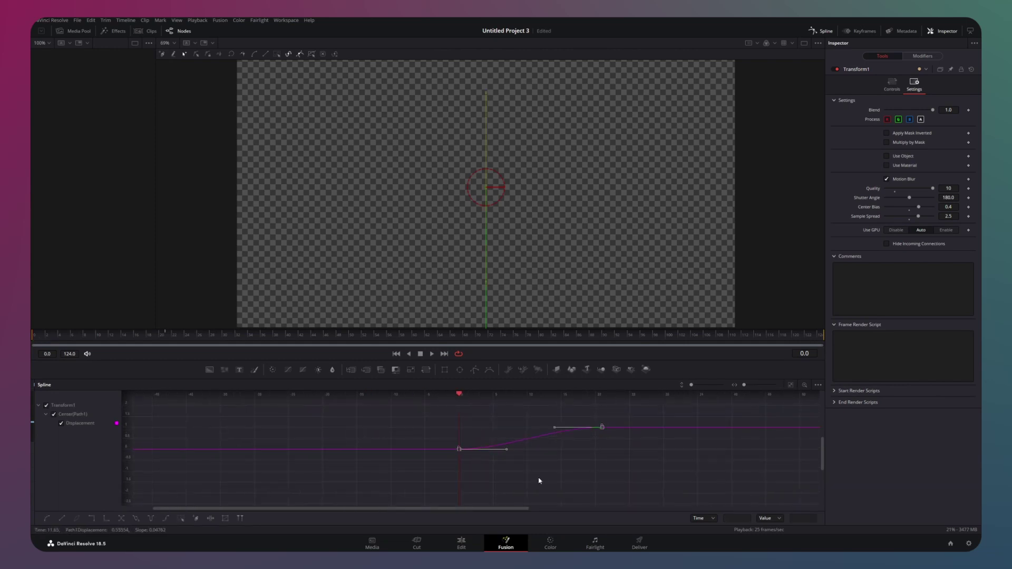
key(t)
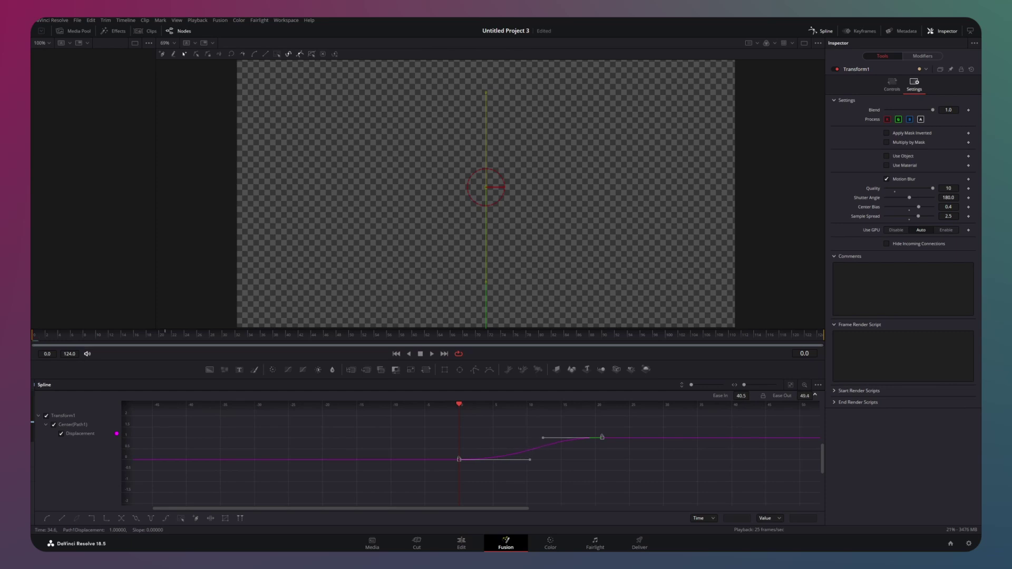
drag(815, 394, 816, 394)
click(814, 34)
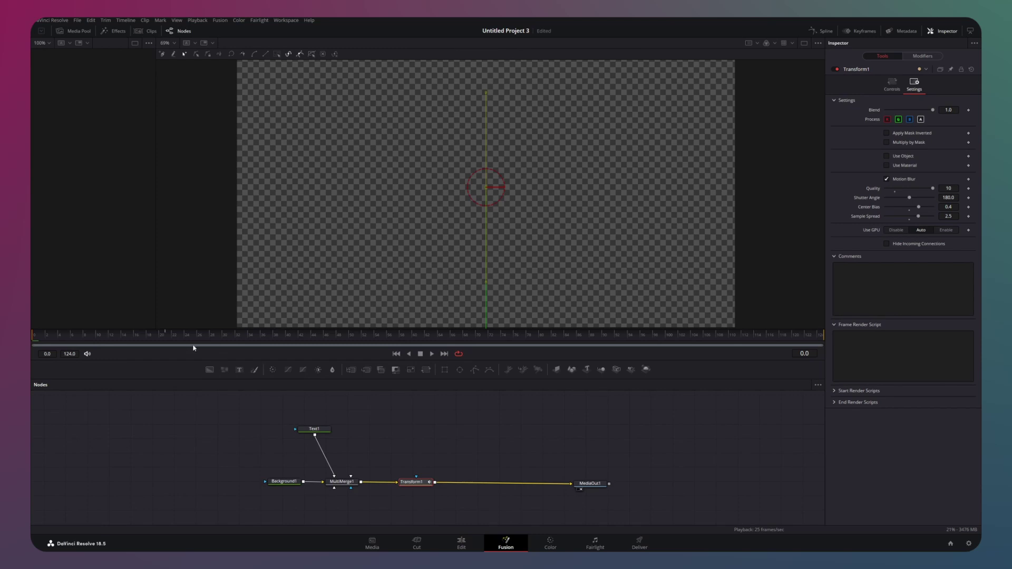
Play back the headline's slide-in animation from frame 0.
drag(168, 339, 31, 362)
key(space)
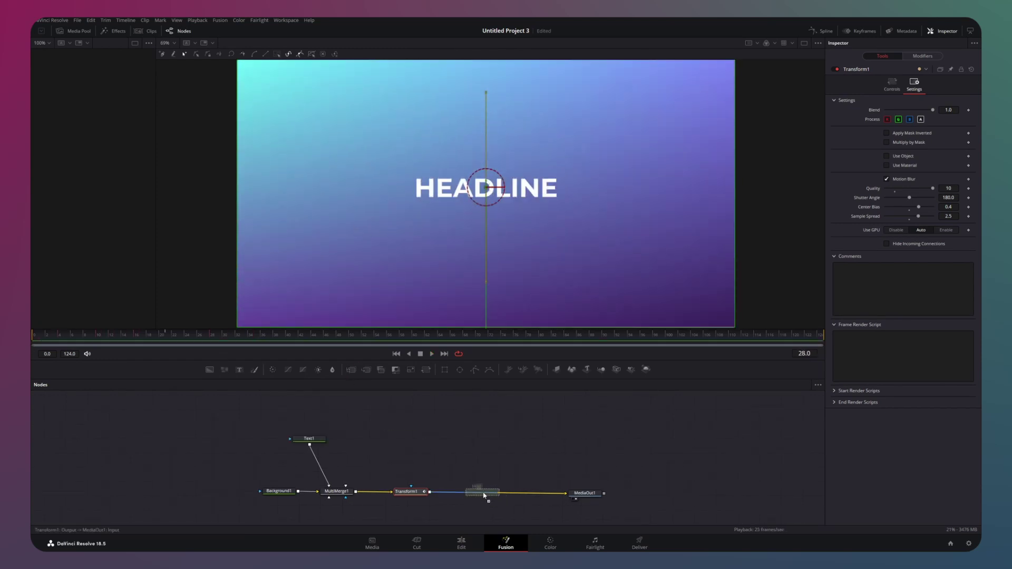
Add a second text node with its own Transform and merge it into the flow after Transform1 using MultiMerge2.
drag(239, 369, 478, 430)
drag(426, 369, 477, 488)
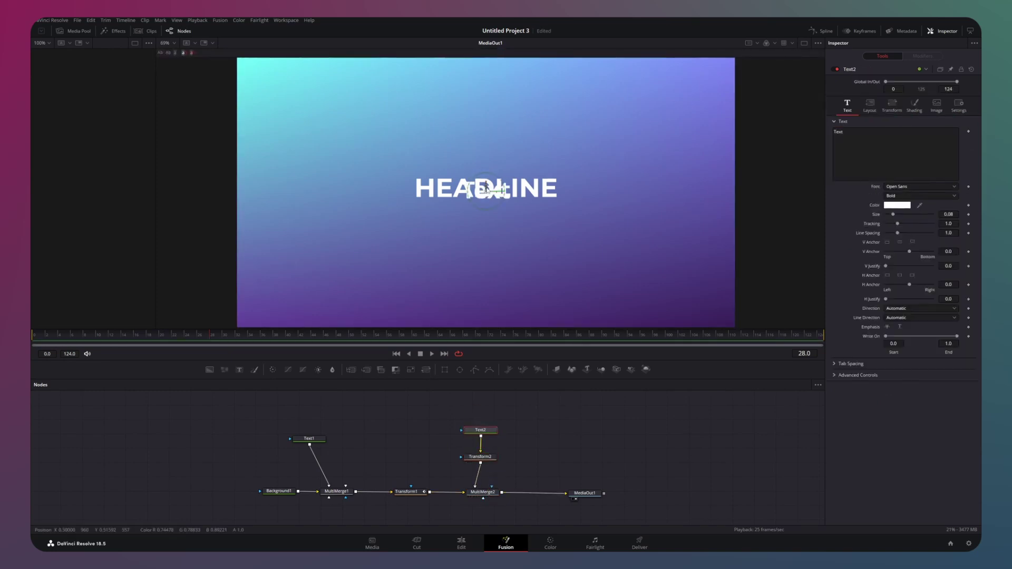
Keyframe Transform2's Center Y at 0.5 on frame 38 and at 0.044 on frame 26.
click(487, 460)
click(234, 345)
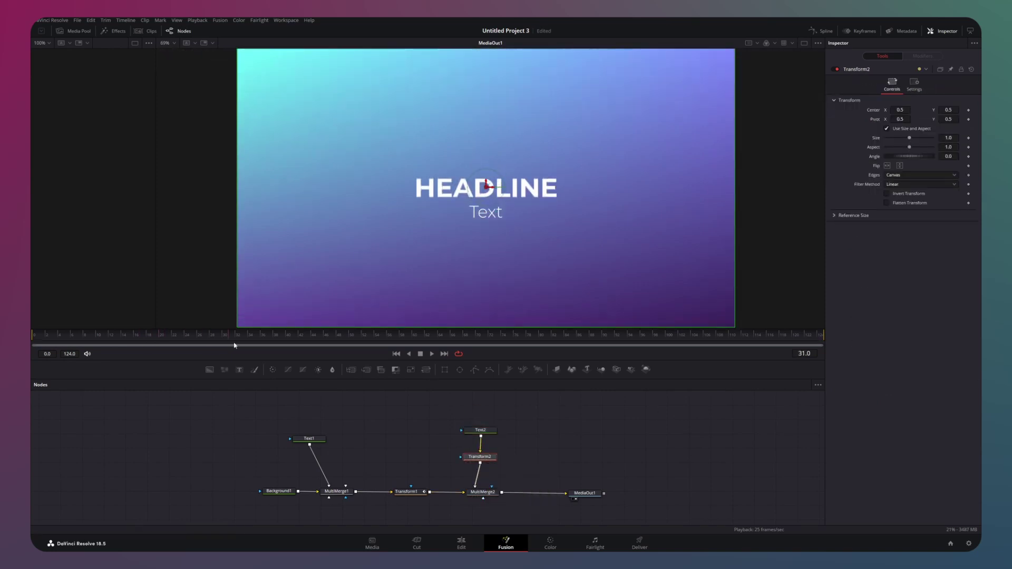
click(969, 110)
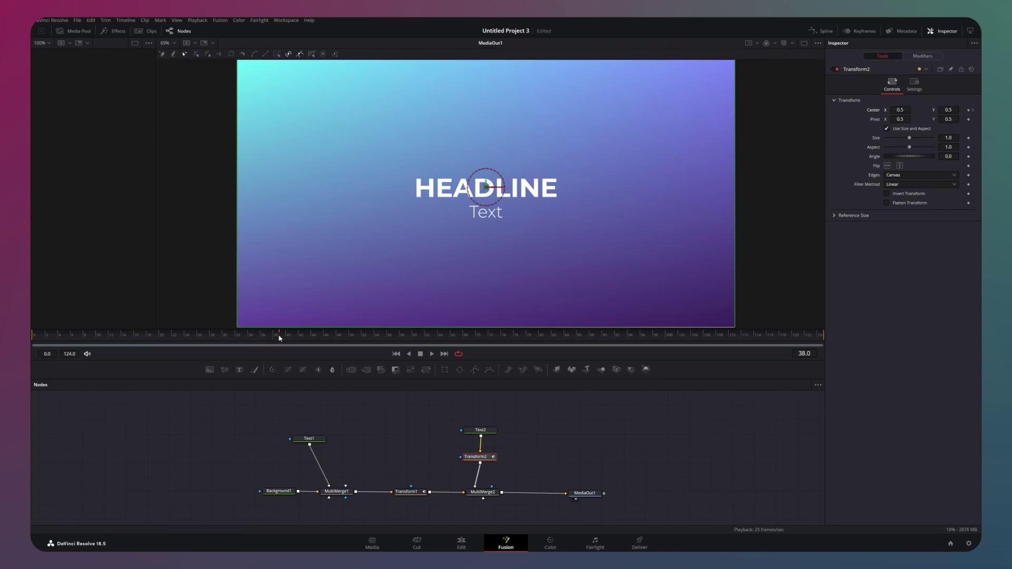
drag(280, 338, 180, 338)
drag(948, 111, 933, 110)
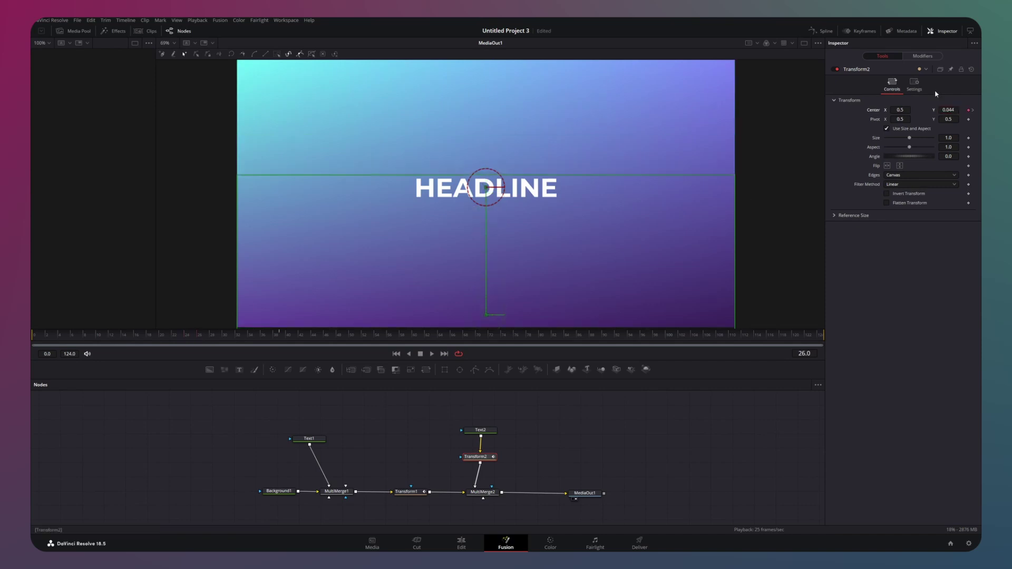
Enable Transform2's motion blur with quality 10, center bias 0.4 and sample spread 2.5, and smooth all its displacement keyframes.
click(914, 84)
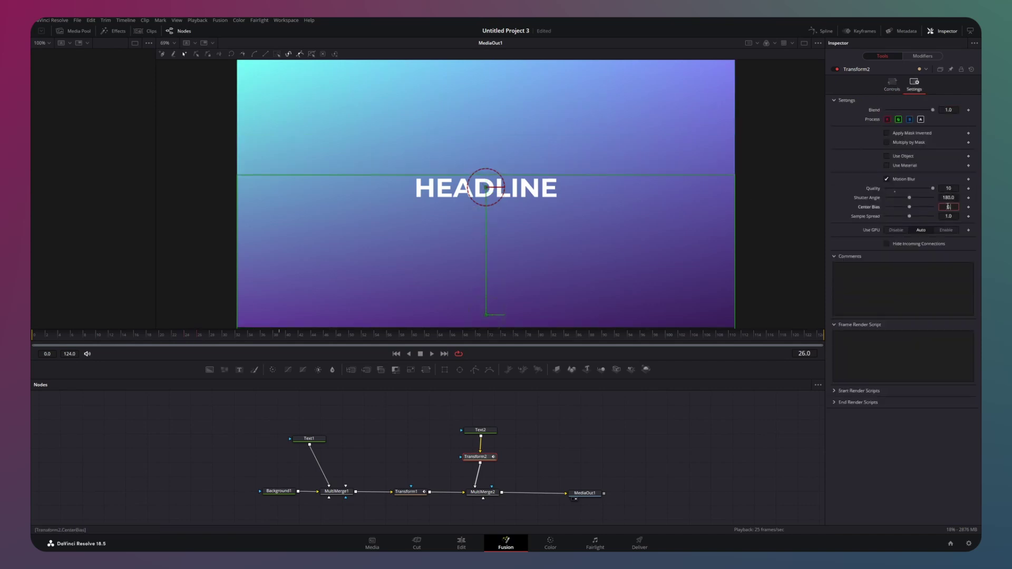
click(821, 31)
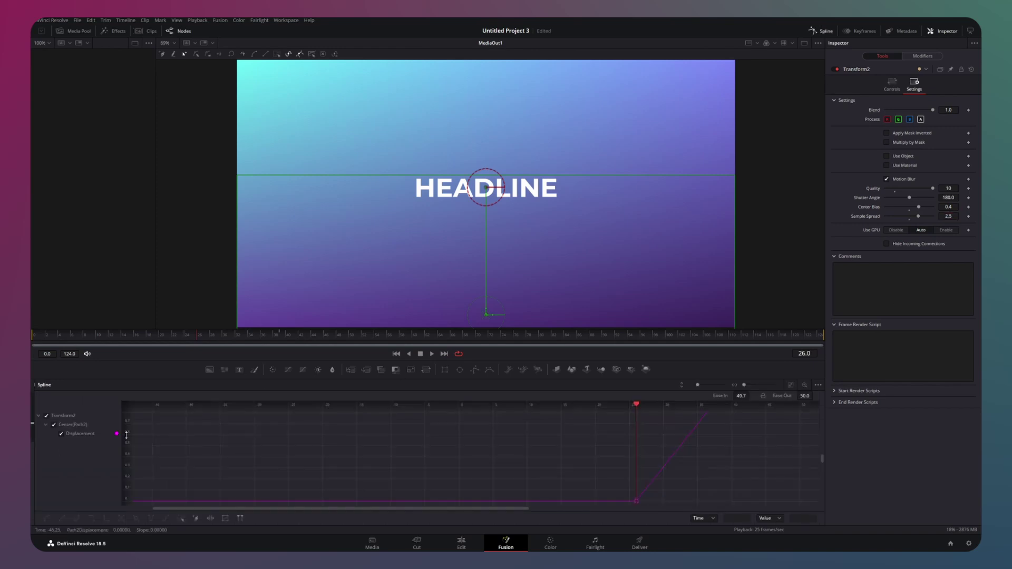
key(ctrl+a)
key(s)
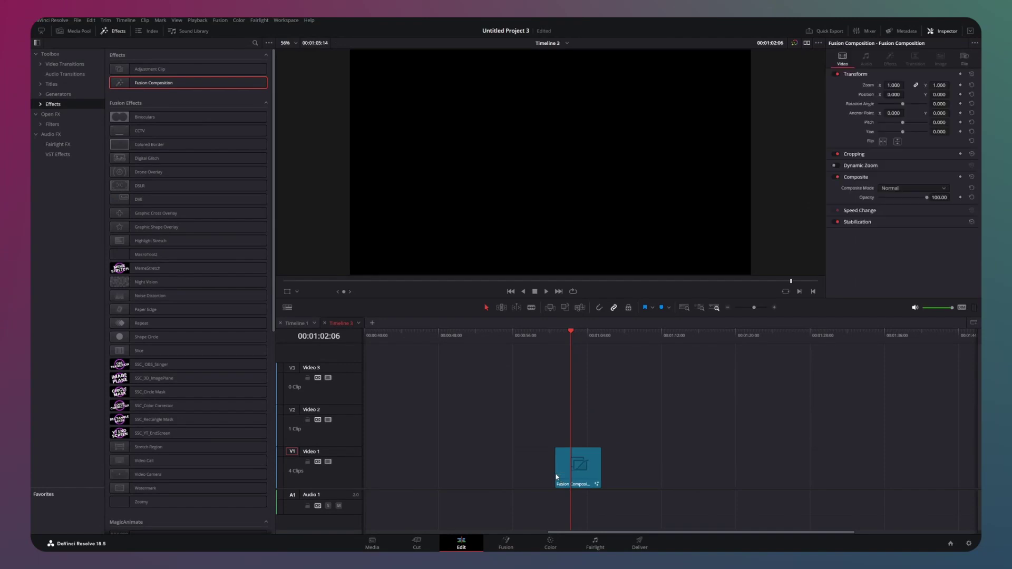
Open the new Fusion Composition clip on the Fusion page and move MediaOut1 to make room for nodes.
click(112, 31)
click(507, 543)
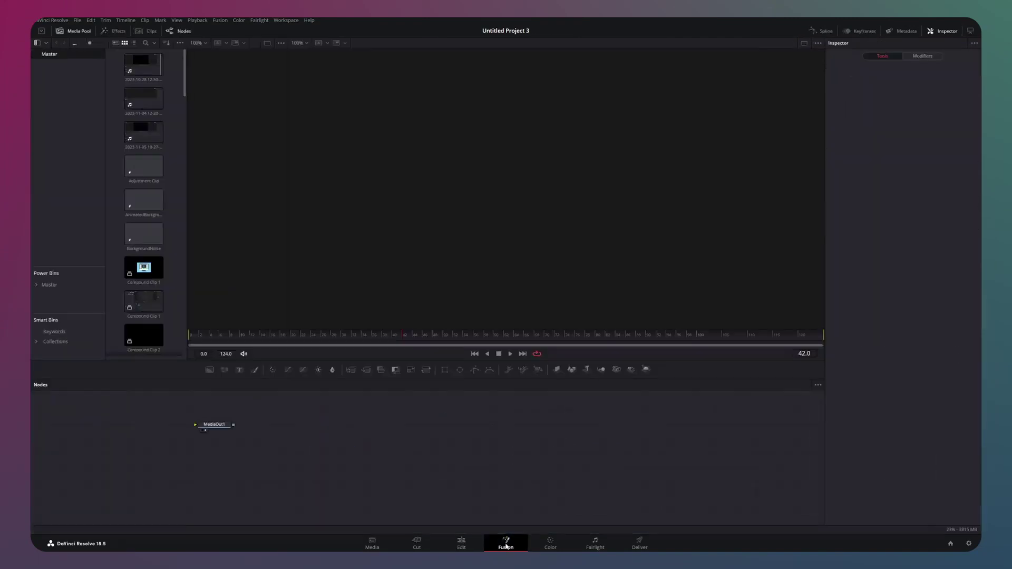
drag(316, 438, 599, 476)
Add two Background nodes, combine them with a MultiMerge node and connect it to MediaOut1.
drag(210, 370, 382, 462)
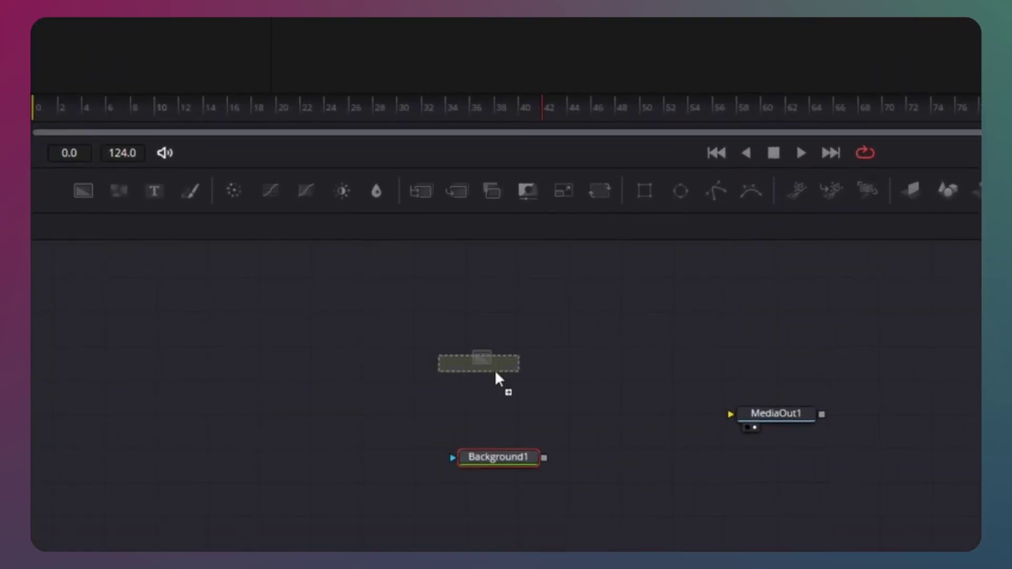
drag(495, 412, 496, 412)
drag(420, 191, 622, 426)
drag(657, 415, 731, 420)
drag(544, 458, 599, 418)
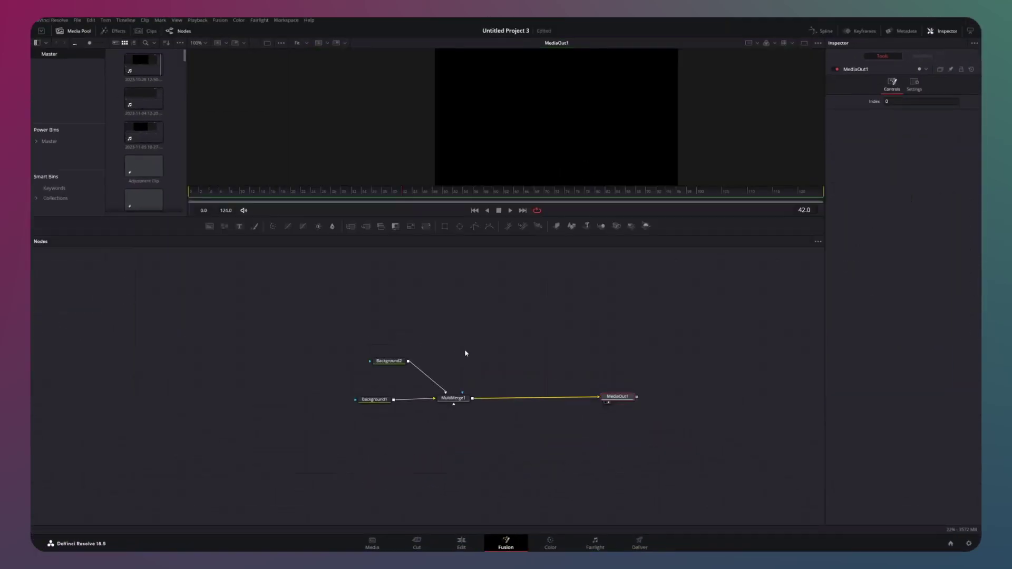
Make Background1 fully transparent with alpha 0 and set Background2's color to white.
scroll(466, 353, up, 2)
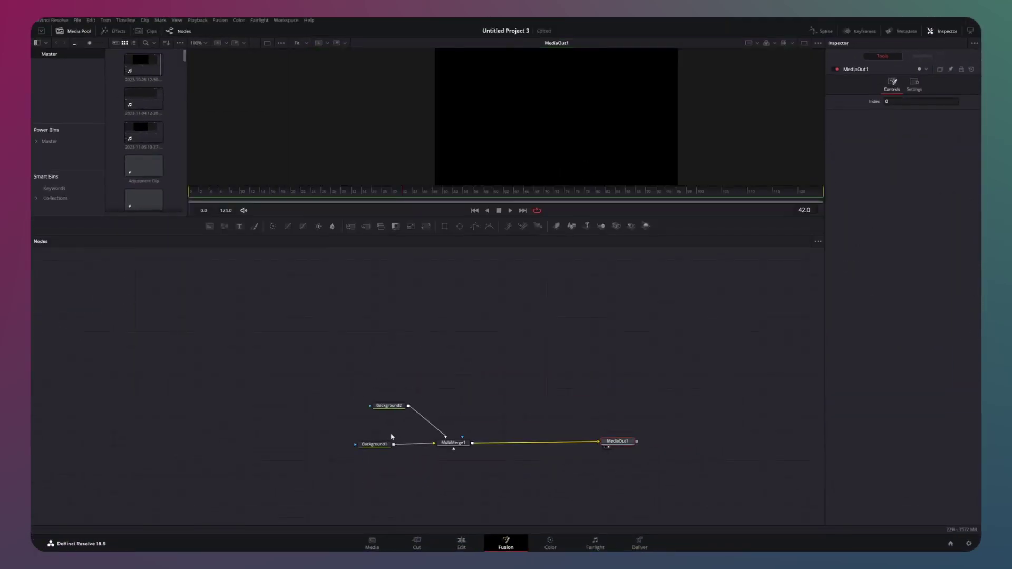
click(375, 447)
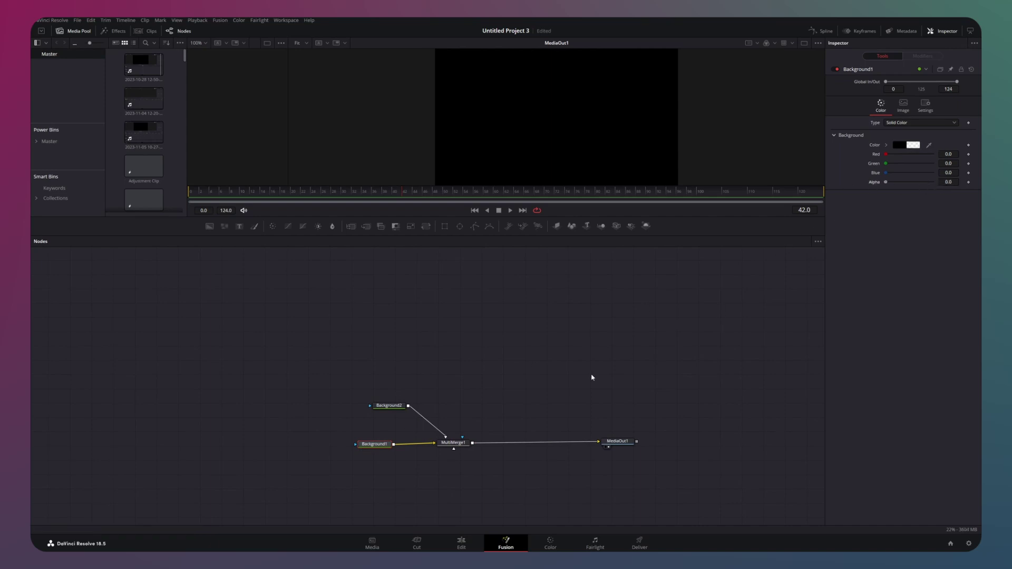
click(392, 406)
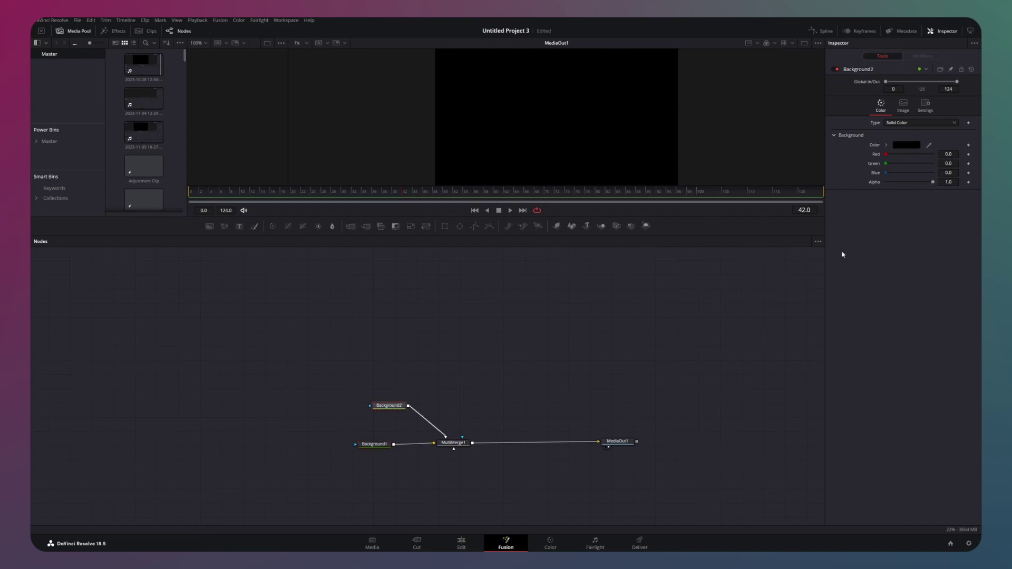
click(906, 145)
Connect the two text nodes, Text1 and Text2, to MultiMerge1.
drag(239, 227, 463, 437)
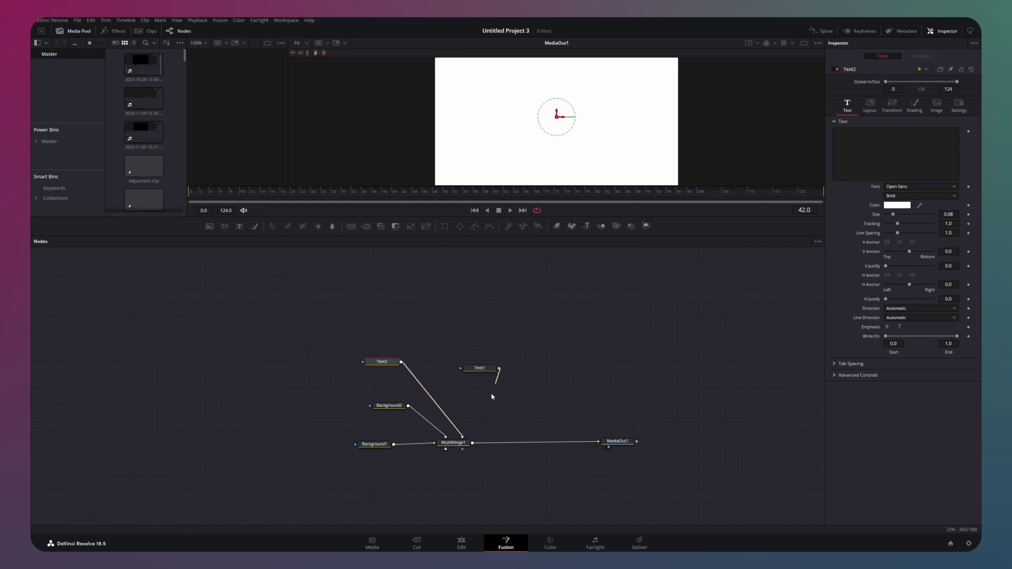
drag(492, 396, 464, 438)
Enter "How are you so productive?" in Text2 and format it in light blue Fira Code Bold.
click(877, 153)
text(How are you so productive)
text(?)
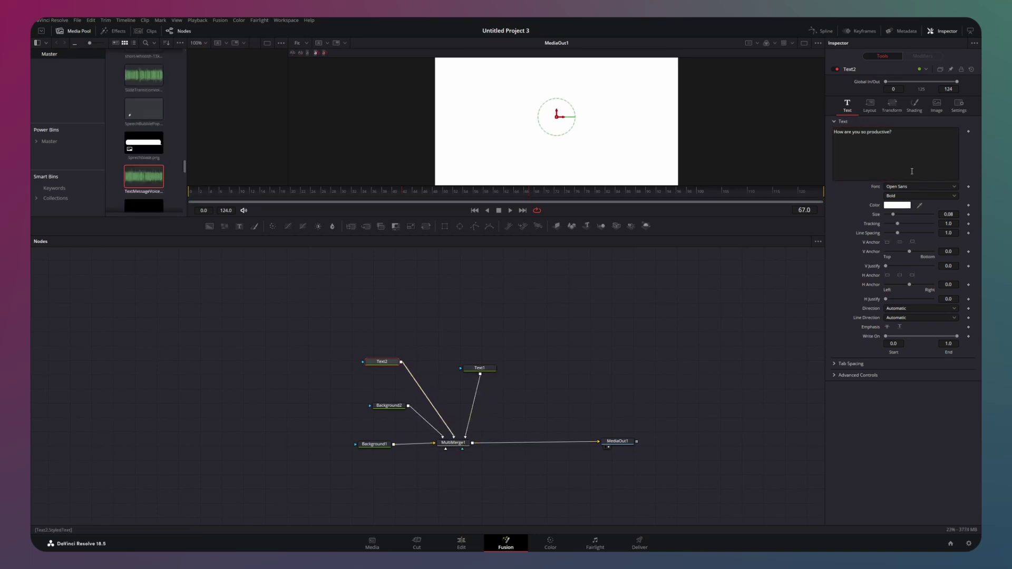
click(935, 188)
click(928, 196)
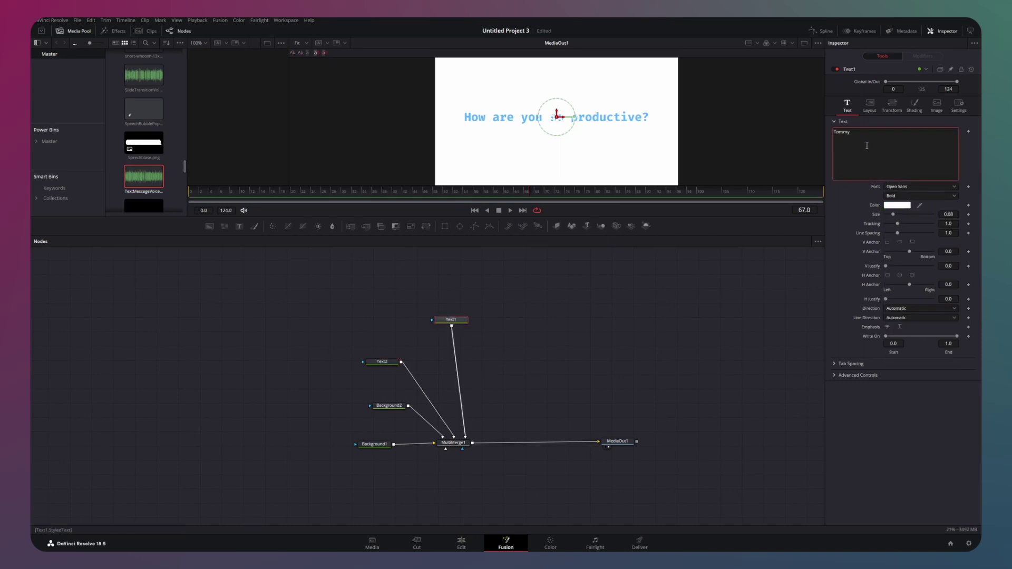
Format the sender's name in Text1 as Fira Code Medium, size about 0.067, and place it above the start of the question.
click(906, 188)
click(904, 198)
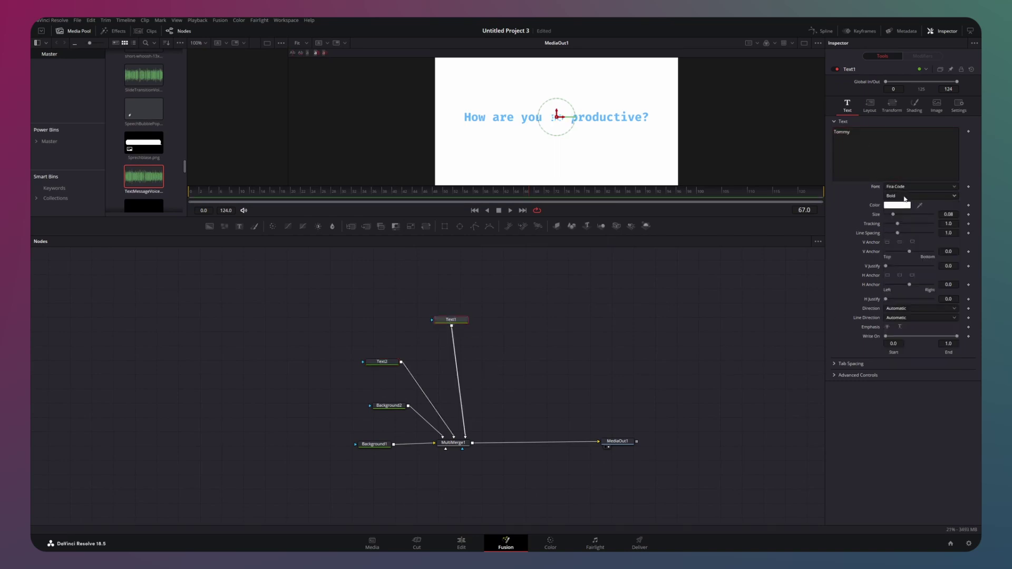
click(904, 199)
click(899, 215)
drag(893, 215, 892, 215)
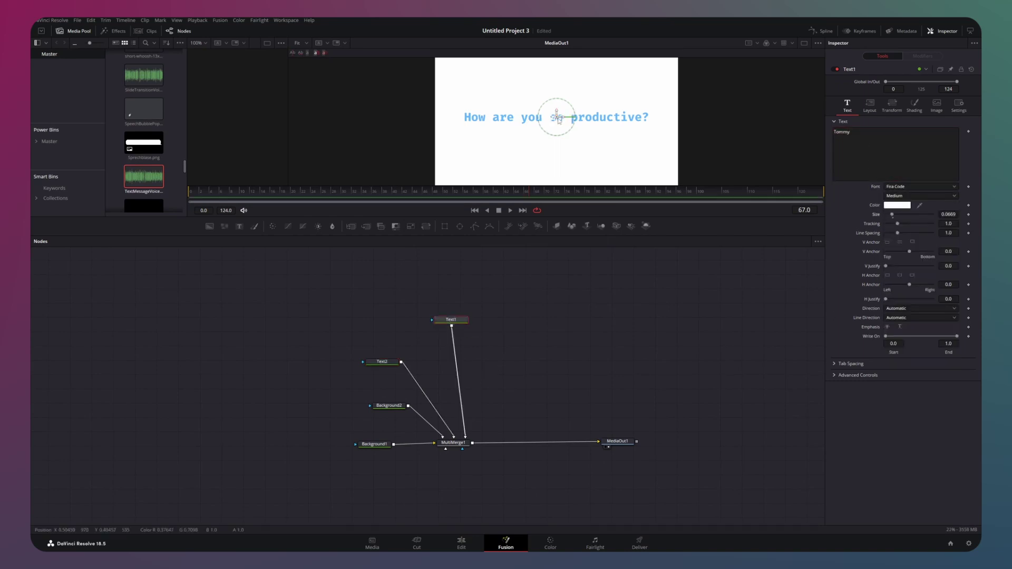
drag(558, 119, 488, 100)
Anchor Text2 horizontally to the right and reposition the question across the middle of the frame.
click(383, 362)
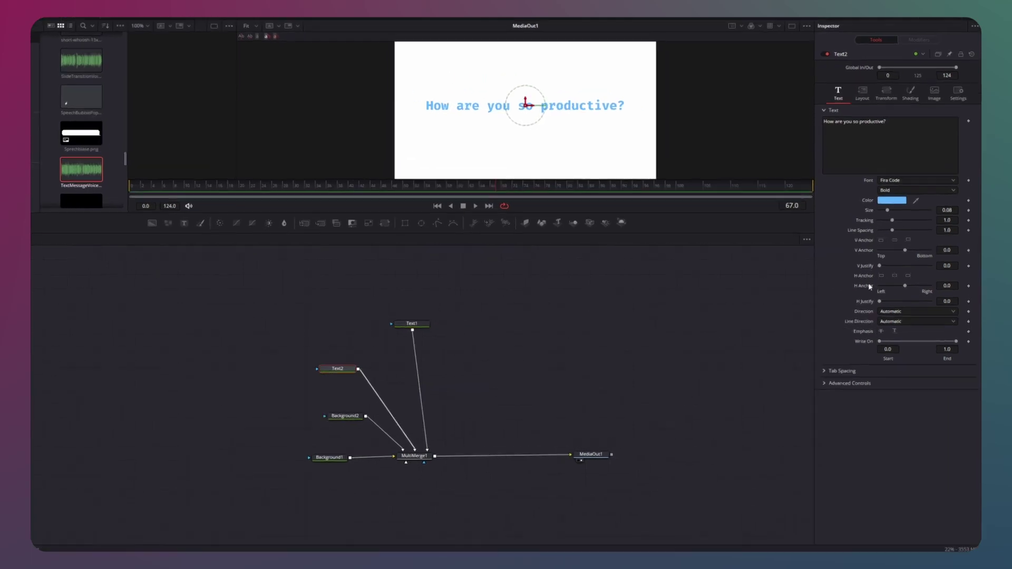
click(912, 275)
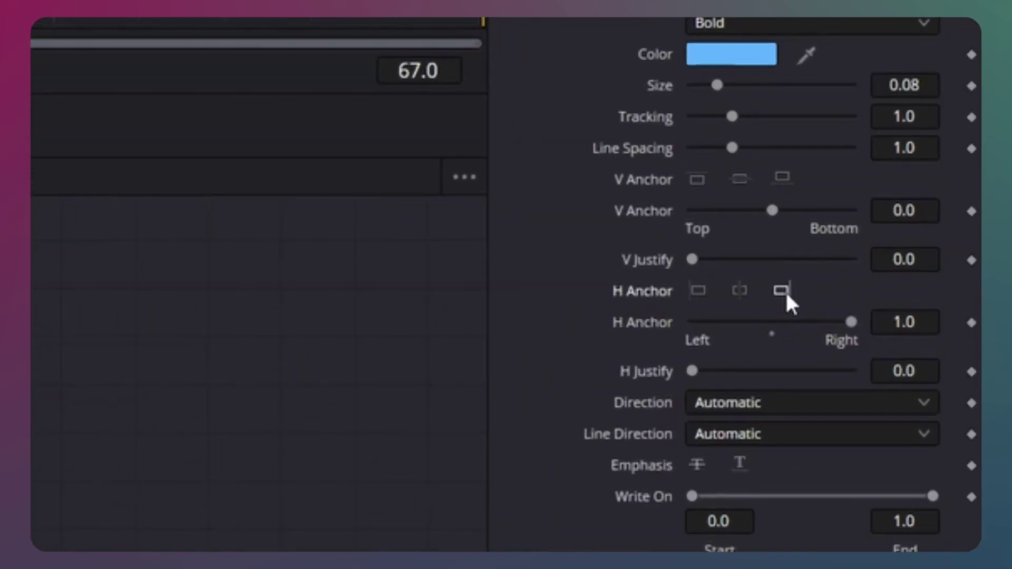
drag(553, 114, 652, 115)
Mask Background2 with a rectangle of width 0.874, height 0.331 and corner radius 0.70 to form the speech bubble.
drag(427, 256, 369, 405)
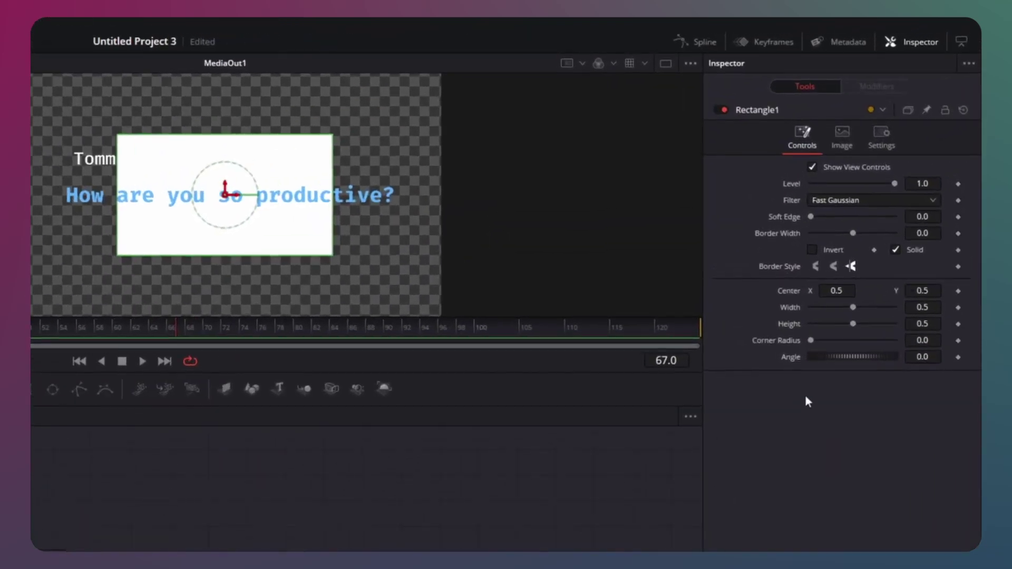
drag(856, 306, 838, 324)
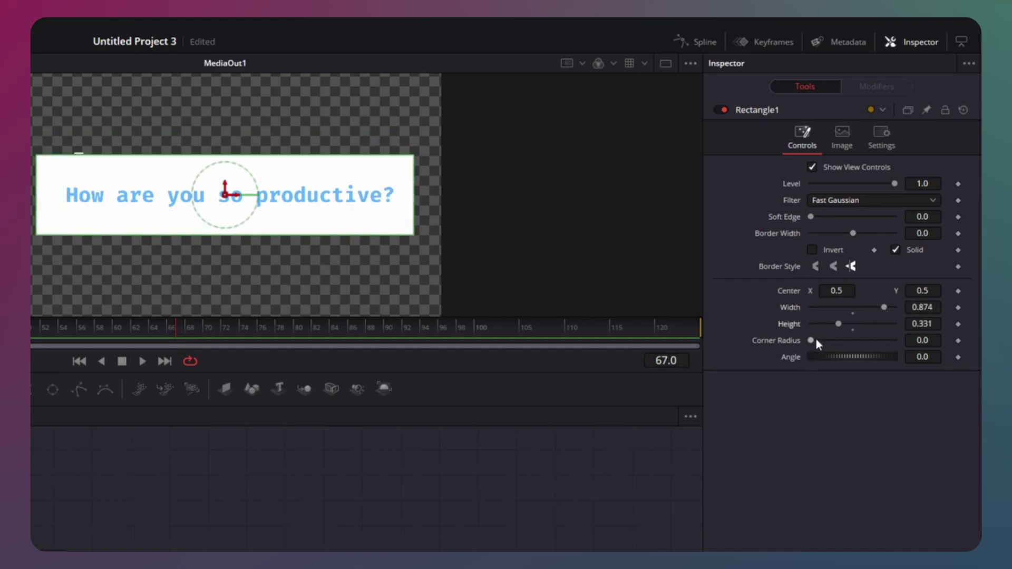
click(922, 340)
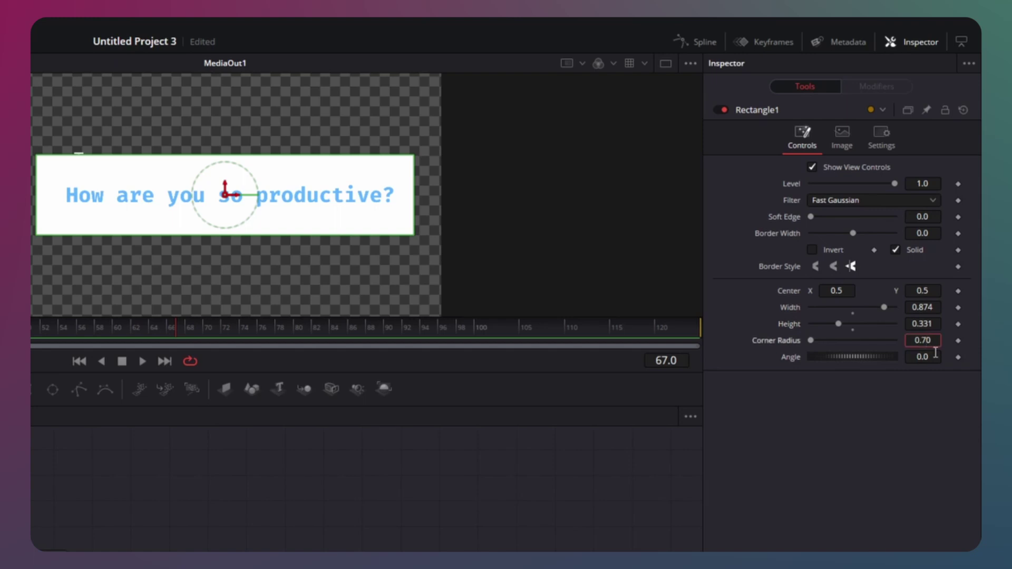
key(Return)
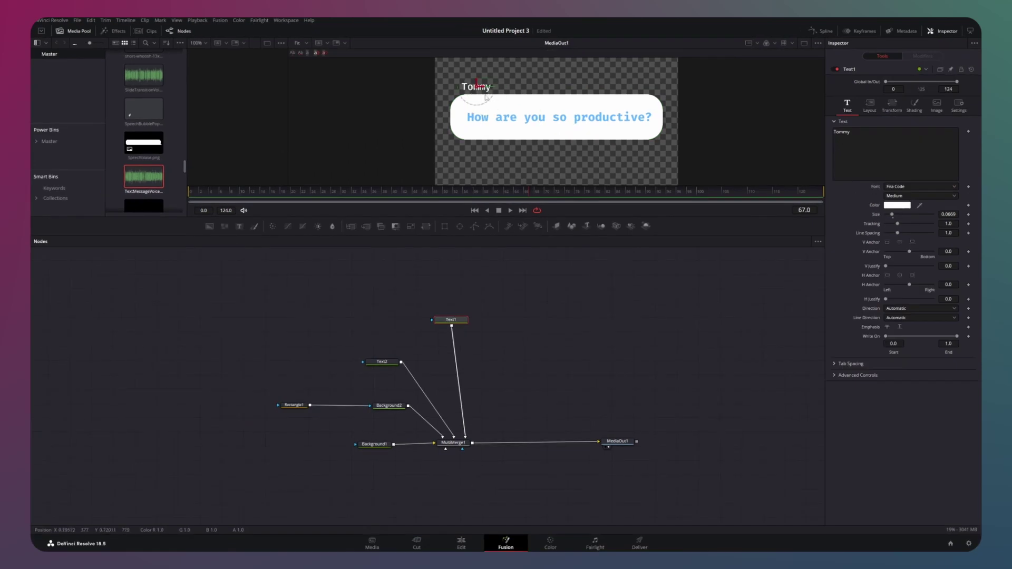
Insert a Polygon mask between Rectangle1 and Background2 and draw a curved tail at the bubble's lower-right corner.
drag(475, 229, 342, 409)
click(616, 214)
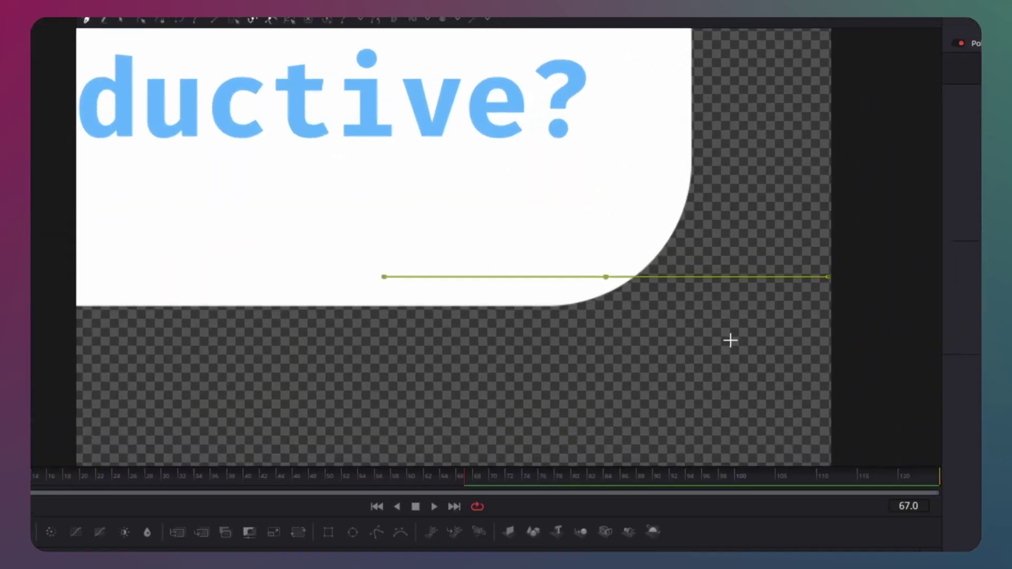
mouse_move(696, 254)
mouse_down()
mouse_move(716, 258)
mouse_move(718, 249)
mouse_move(657, 185)
mouse_move(660, 122)
mouse_move(689, 237)
mouse_up()
drag(597, 328, 606, 307)
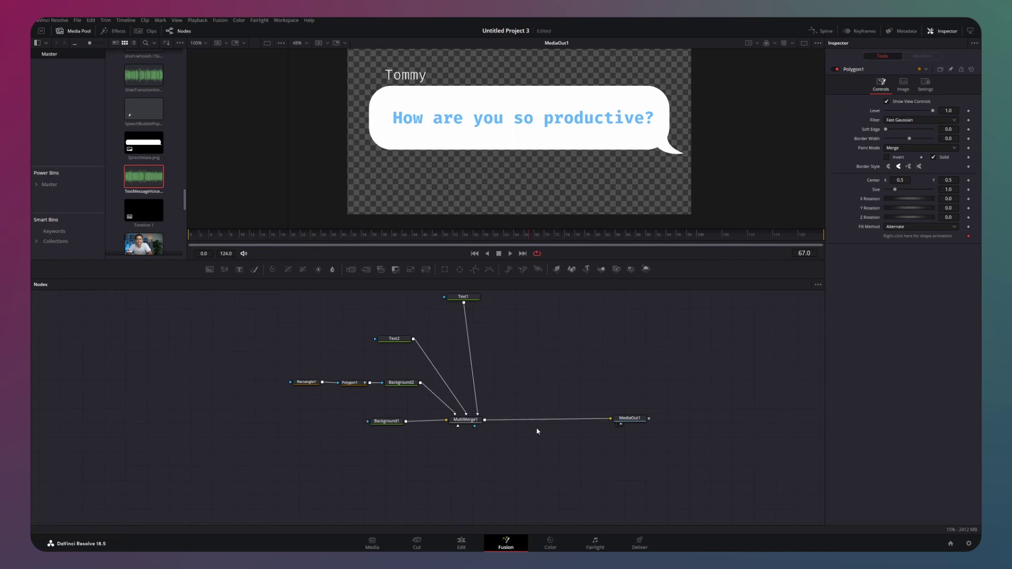
Insert a Corner Positioner node between MultiMerge1 and MediaOut1.
key(shift+space)
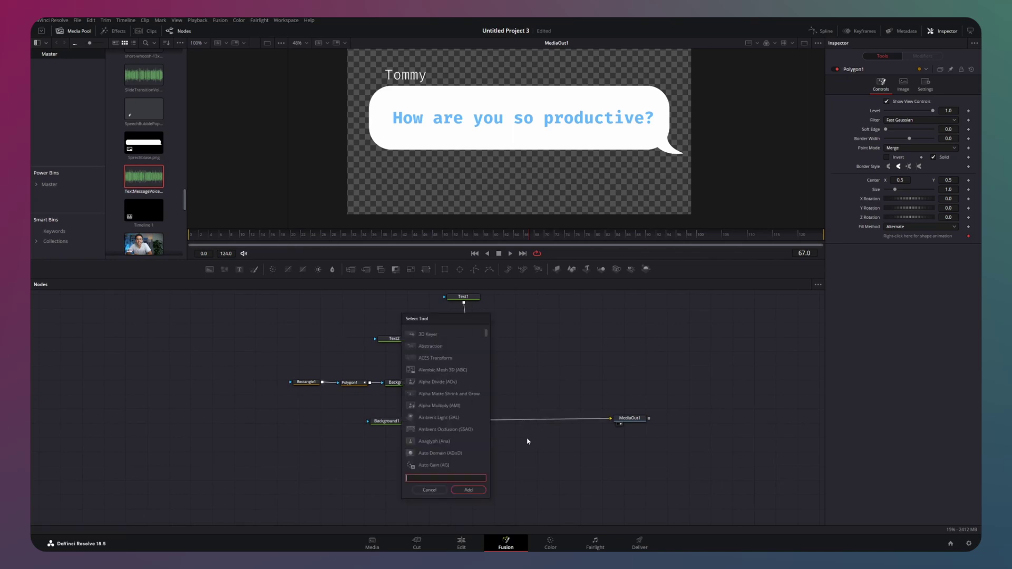
text(corn)
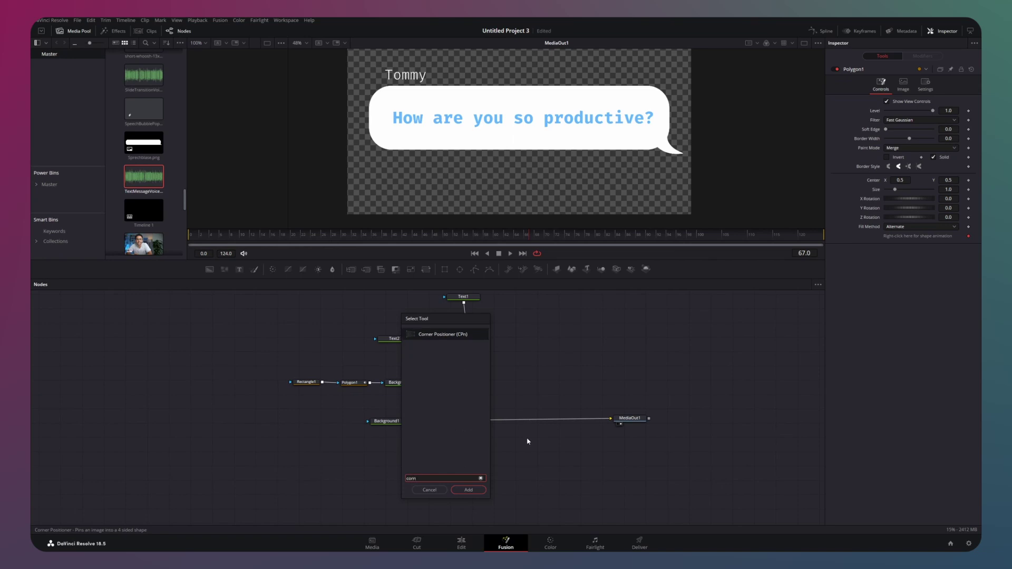
key(Return)
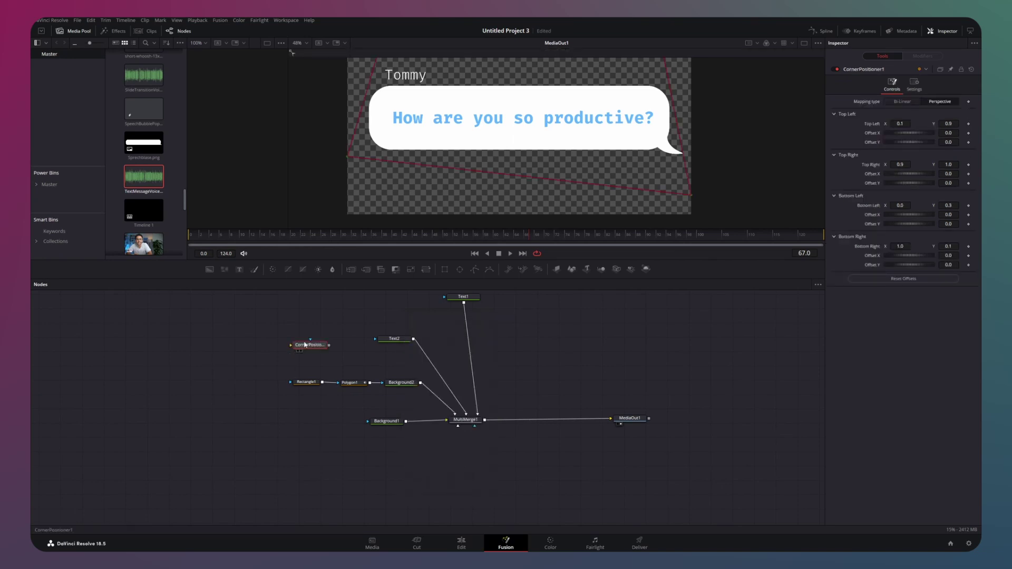
drag(305, 345, 541, 422)
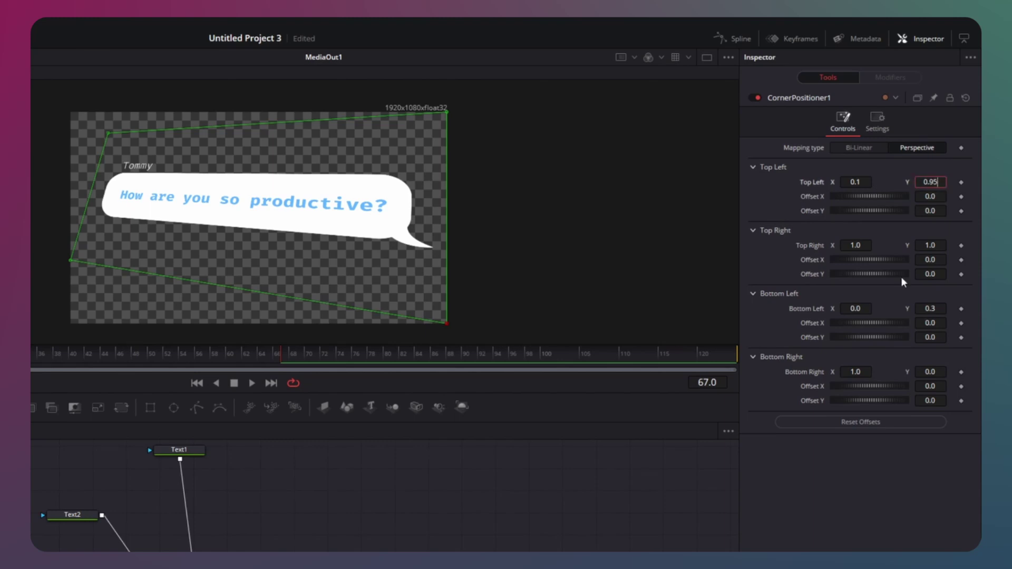
Set the Corner Positioner's Top Left Y to 0.95 and its Bottom Left corner to X 0.1, Y 0.05.
click(860, 309)
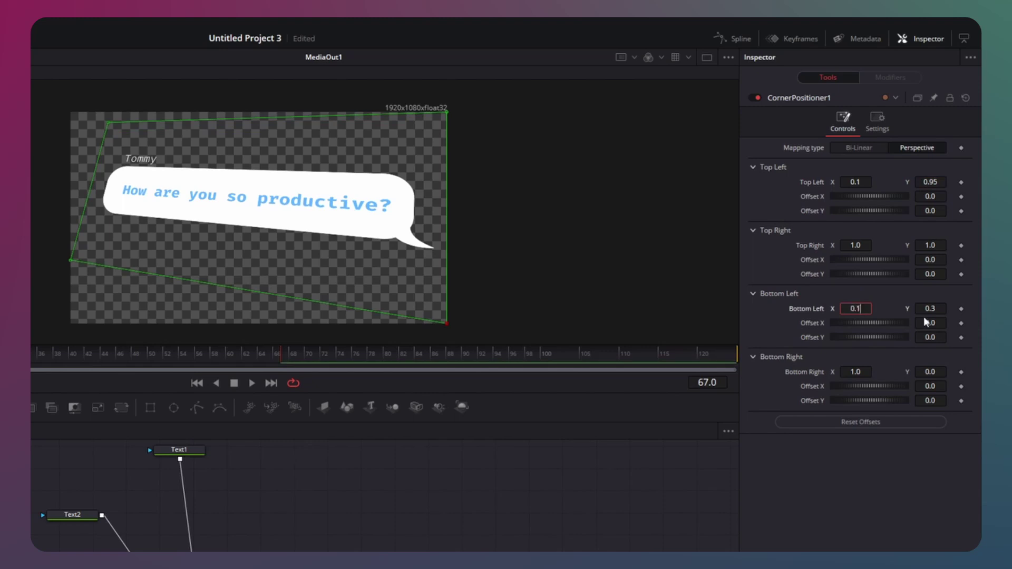
key(Return)
click(936, 308)
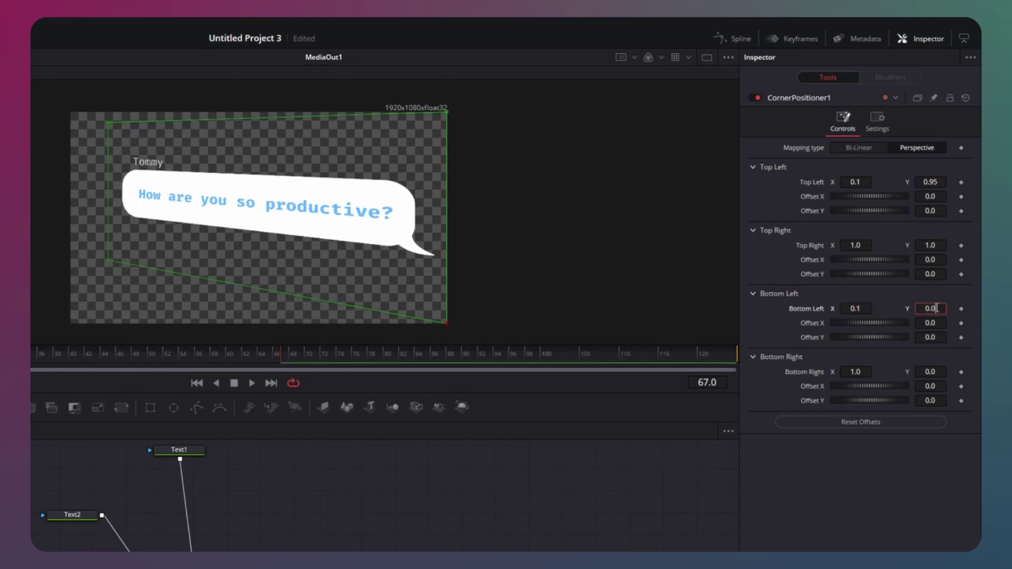
text(0.05)
key(Tab)
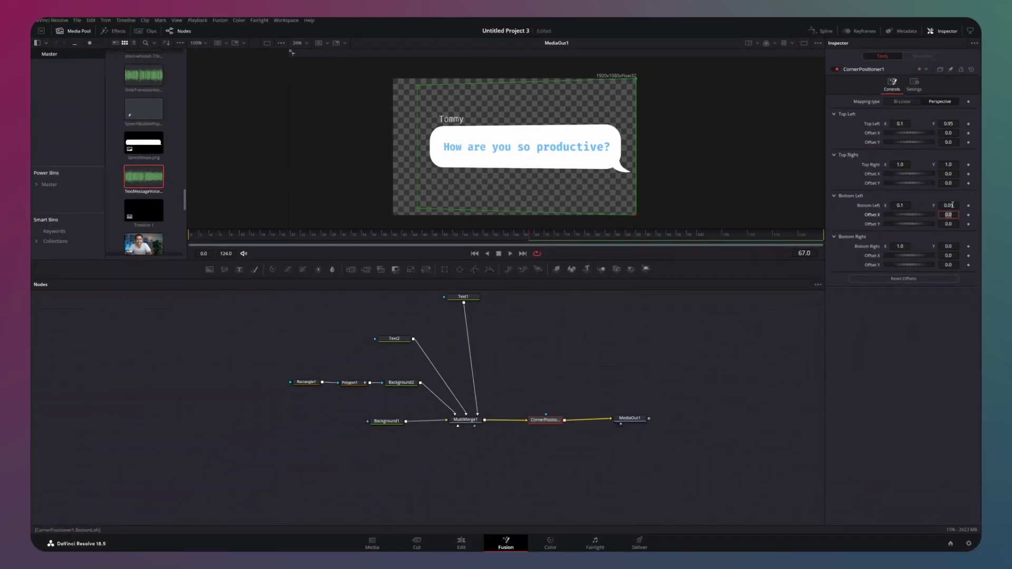
Insert a Transform node between the Corner Positioner and MediaOut1, and return to frame 0.
drag(425, 269, 531, 408)
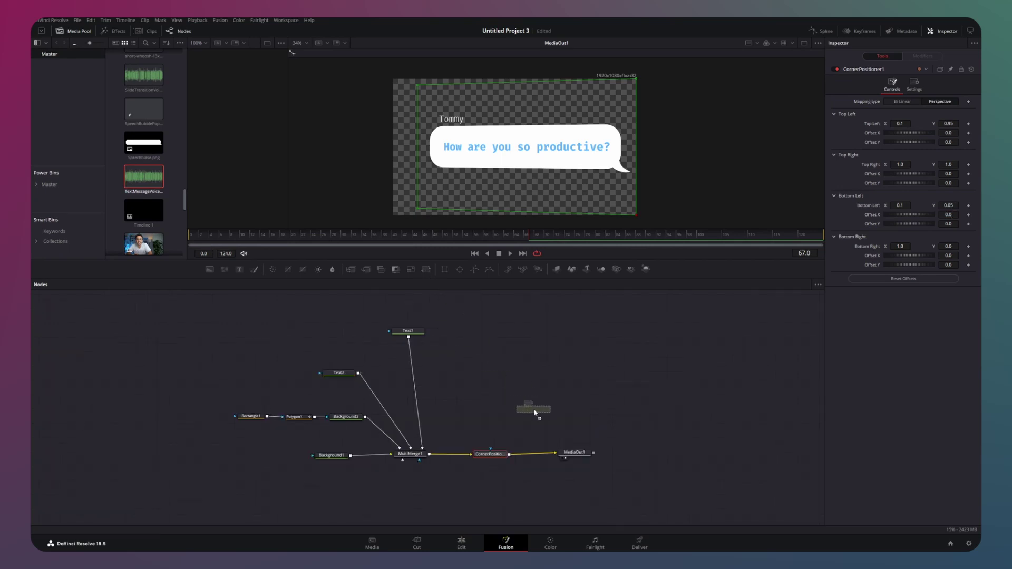
drag(580, 453, 658, 455)
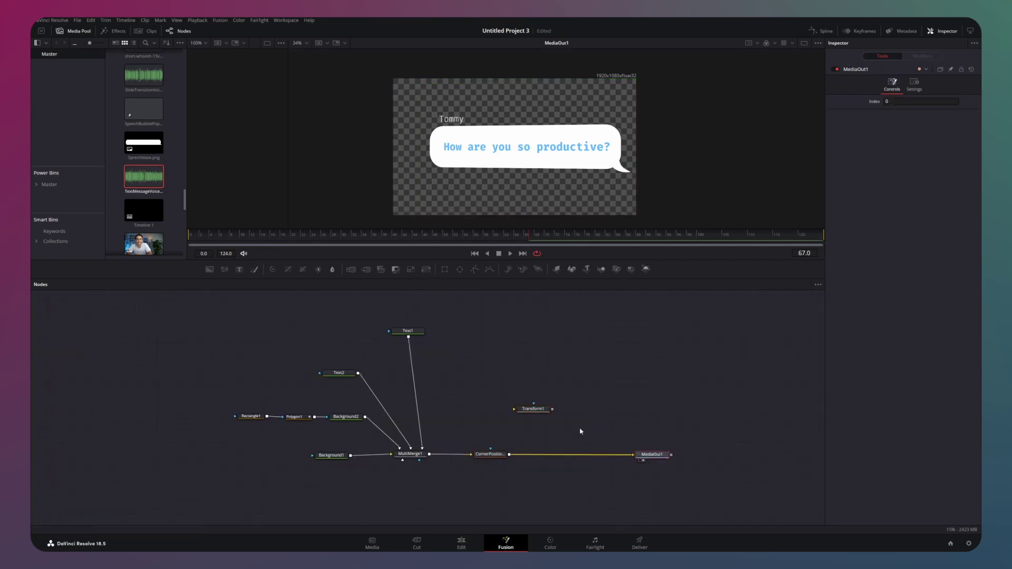
drag(534, 412, 572, 458)
key(ctrl+Left)
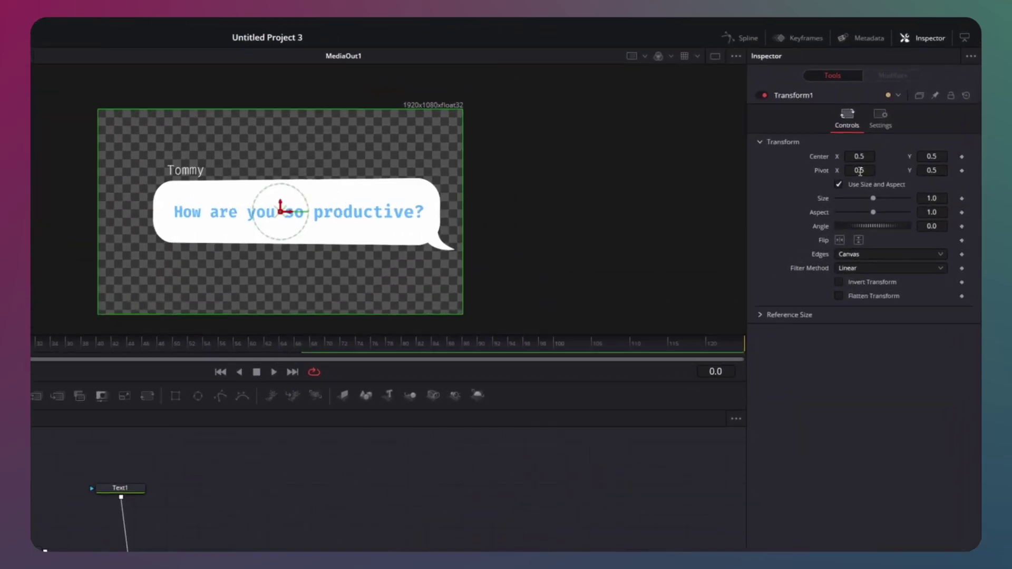
Place the Transform's pivot at the bubble's tail tip, about X 1.005, Y 0.277, and keyframe its Size at frame 0.
drag(855, 179, 926, 179)
drag(370, 224, 427, 274)
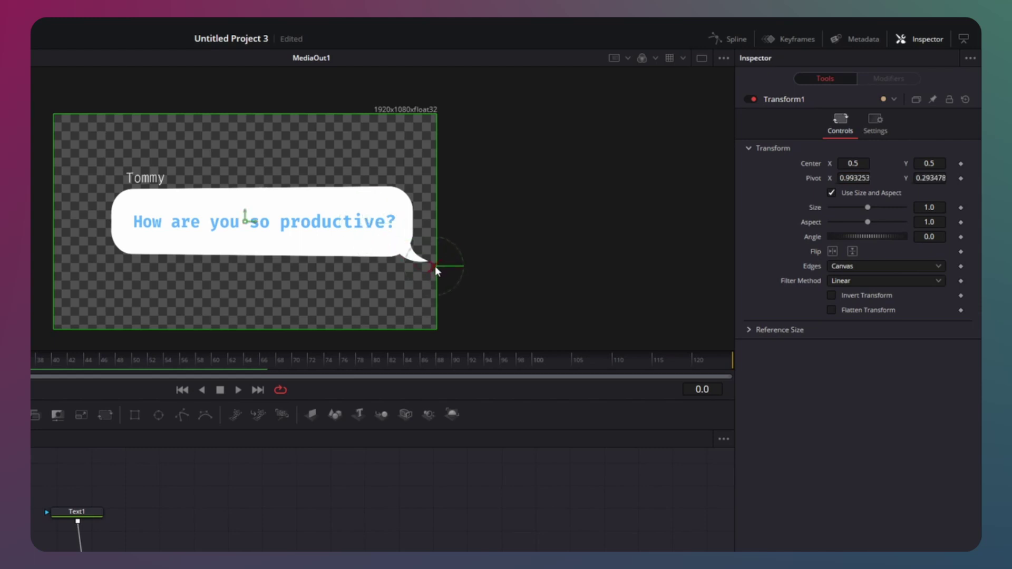
drag(436, 266, 439, 272)
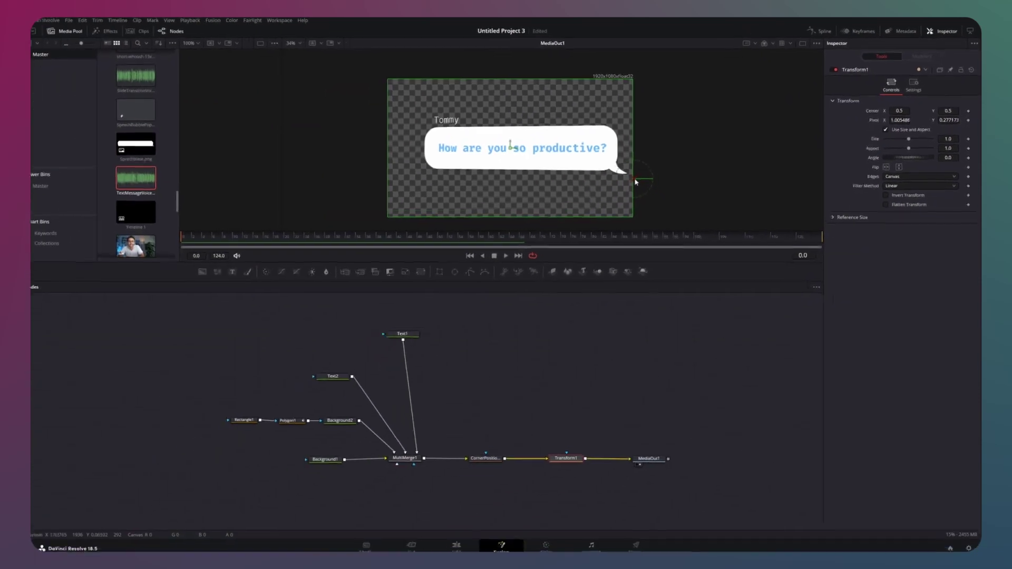
click(969, 138)
drag(949, 137, 372, 138)
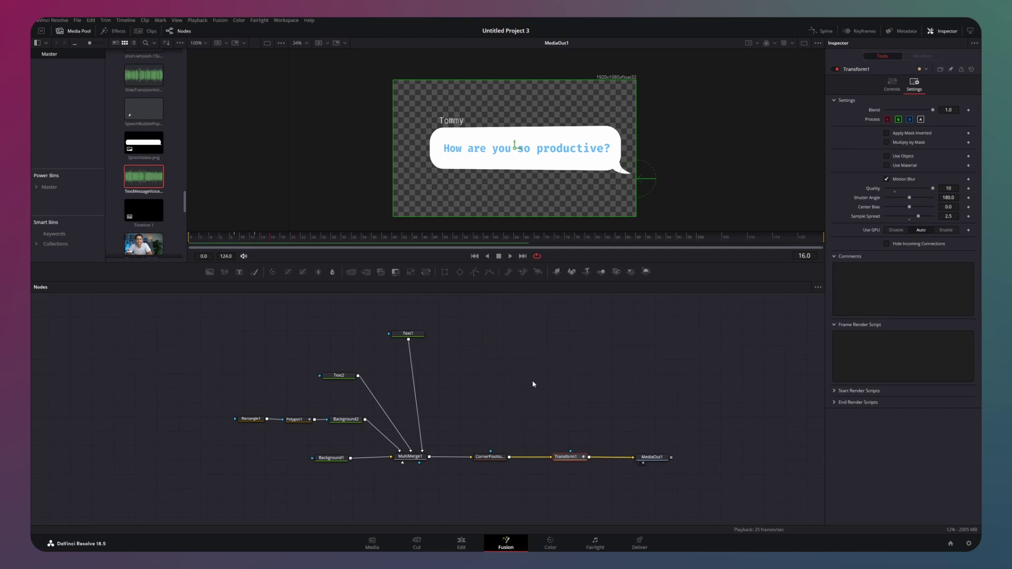
Build the new composition's base by connecting a Background node through a MultiMerge node to MediaOut1.
scroll(548, 385, left, 5)
drag(207, 274, 413, 410)
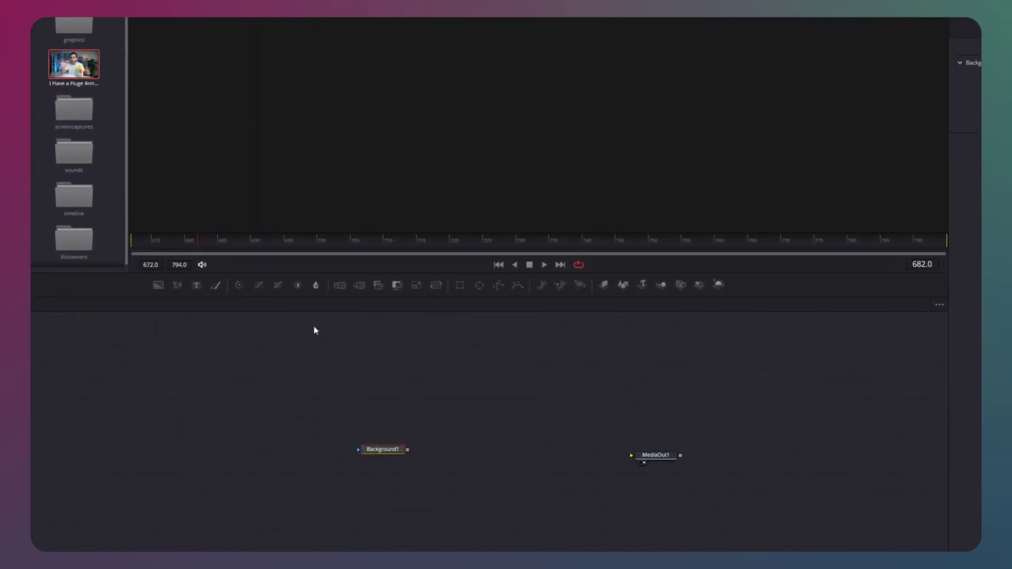
drag(259, 287, 631, 455)
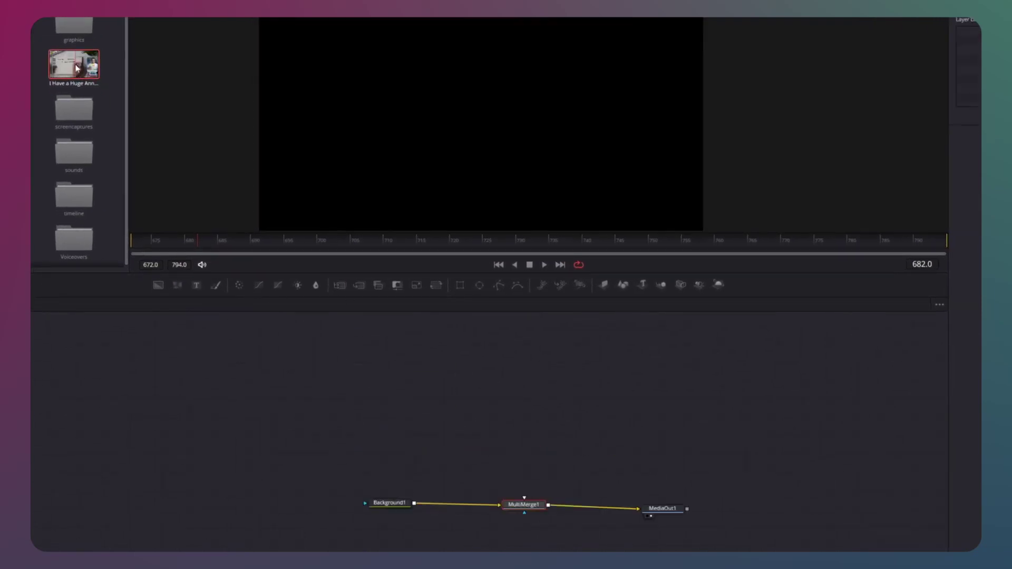
Add the talking-head clip as MediaIn1, connect it to MultiMerge1 and place its node above the merge.
drag(73, 63, 471, 453)
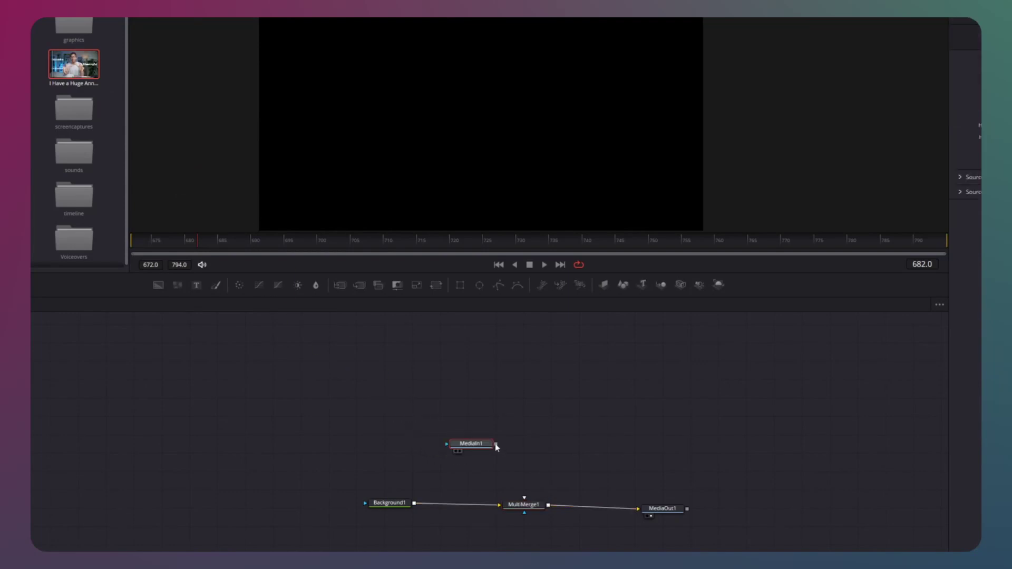
drag(520, 501, 520, 503)
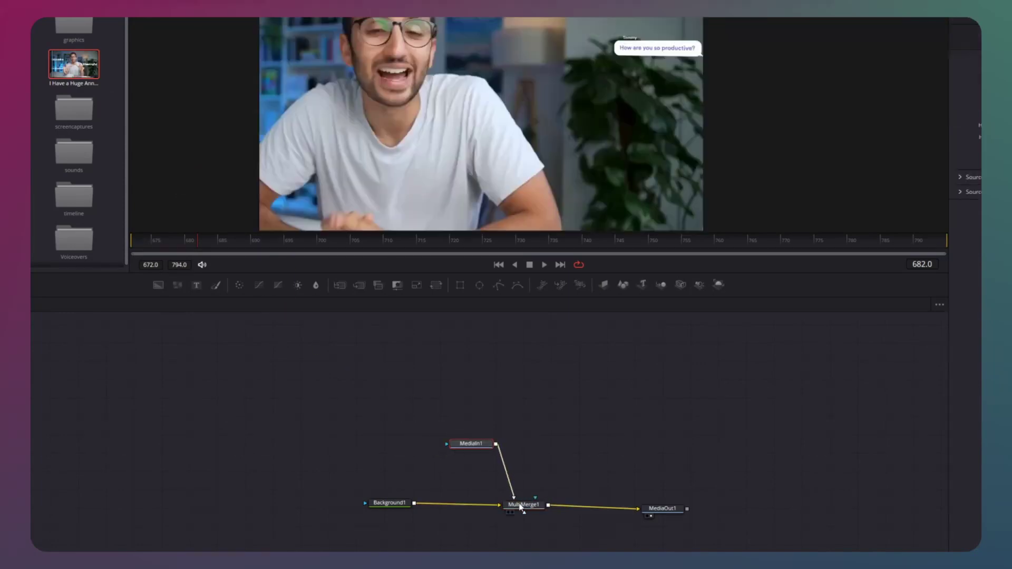
drag(470, 443, 512, 391)
Mask MediaIn1 with a Rectangle centred at X 0.378, width 0.37, height 0.929 and corner radius 0.339.
drag(509, 343, 511, 344)
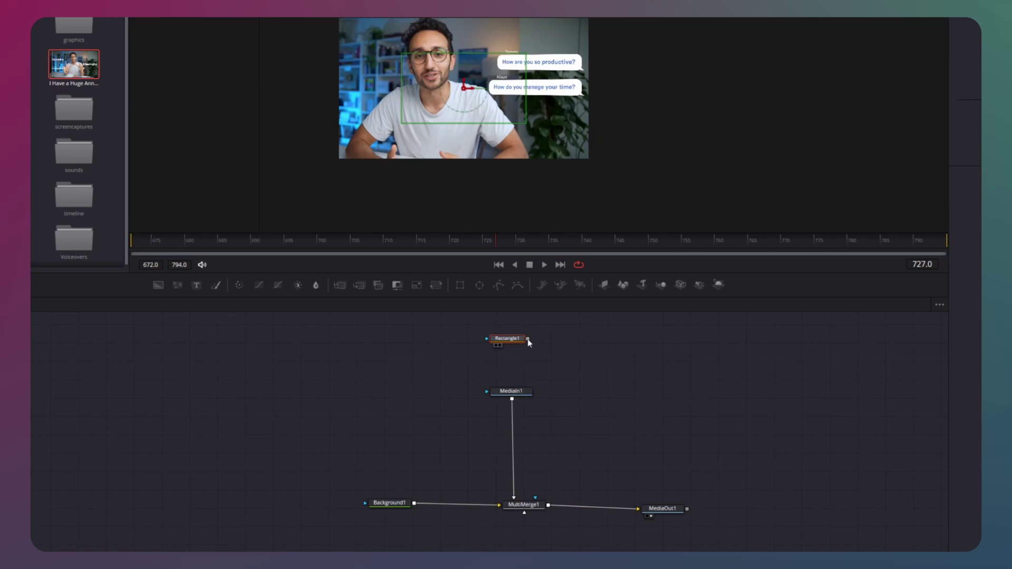
drag(519, 390, 518, 392)
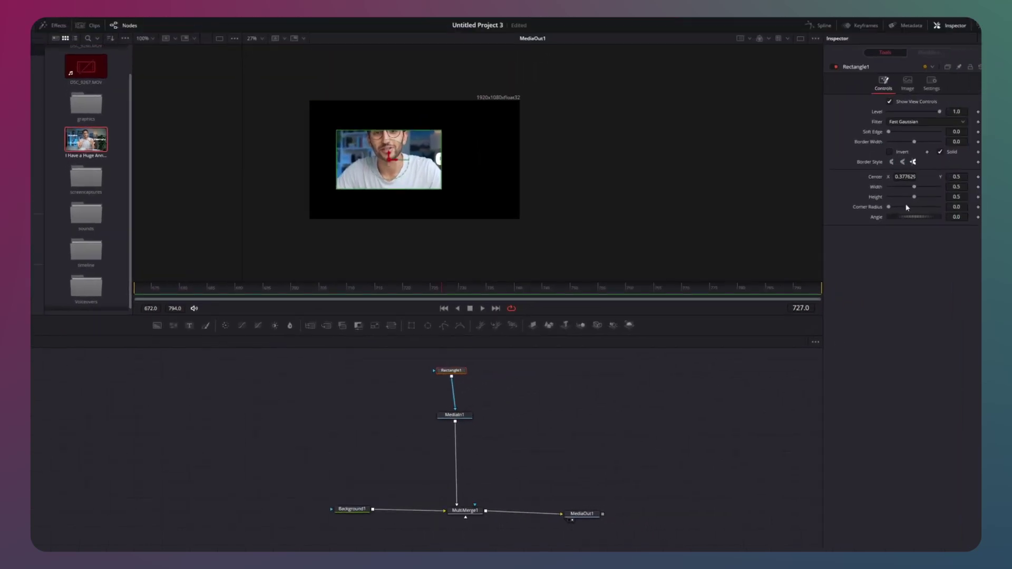
mouse_move(903, 193)
mouse_down()
mouse_move(914, 191)
mouse_move(904, 191)
mouse_up()
mouse_move(903, 200)
mouse_down()
mouse_move(928, 200)
mouse_move(899, 190)
mouse_move(901, 212)
mouse_up()
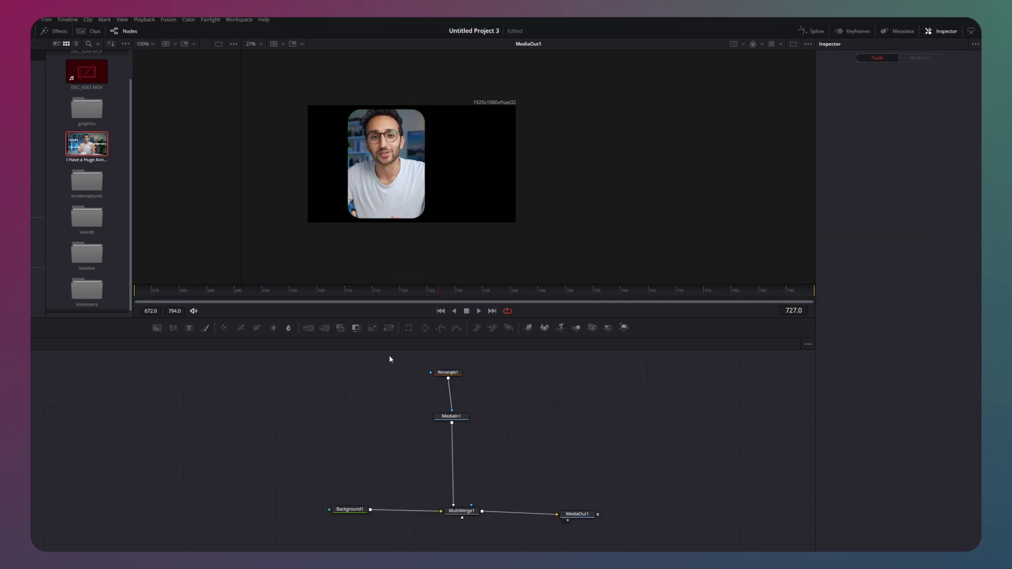
Insert a Transform node between MediaIn1 and MultiMerge1, scale the masked clip down and move it into the frame's right half.
drag(389, 329, 453, 472)
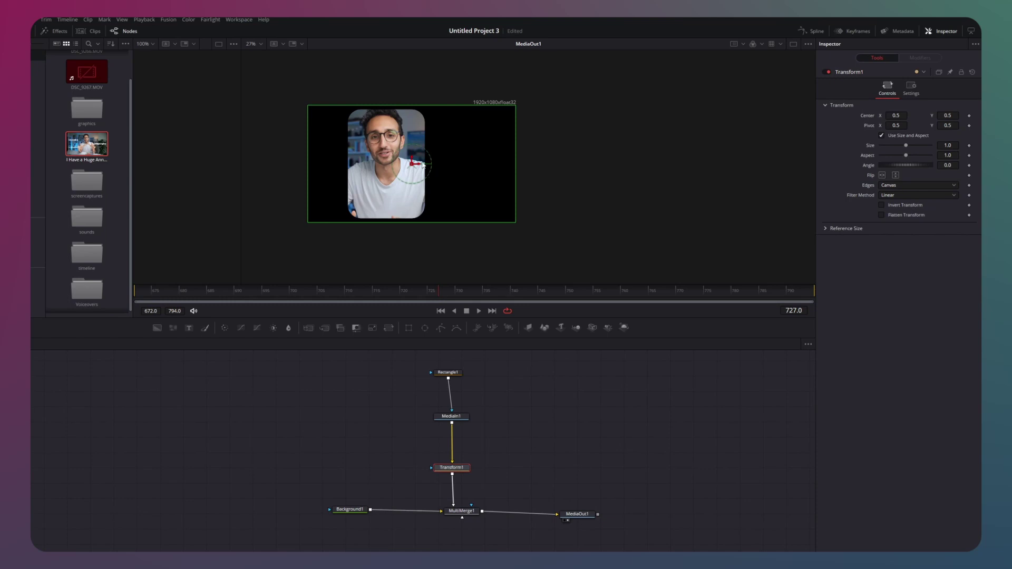
drag(423, 165, 504, 165)
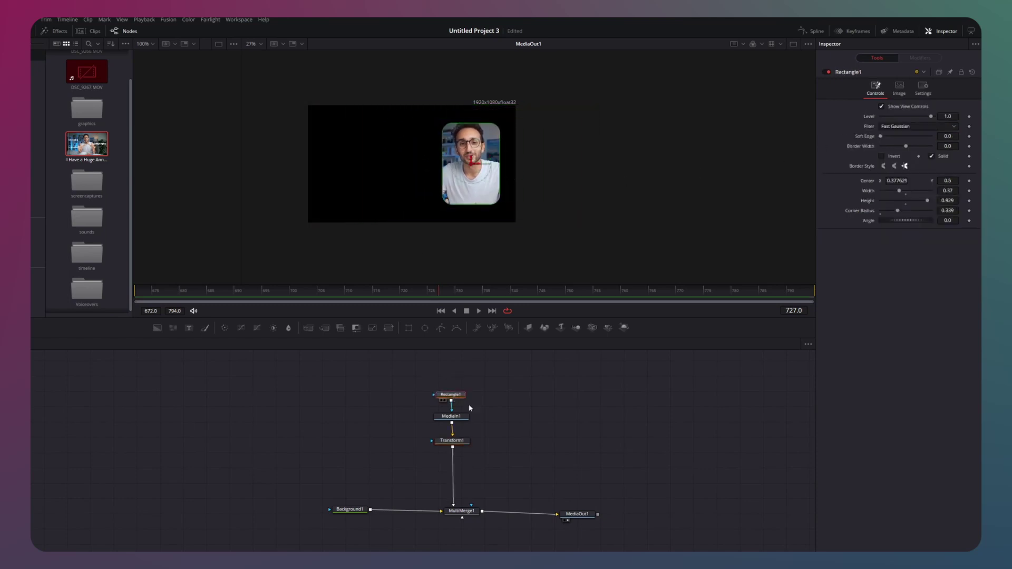
Duplicate the clip's Rectangle and Transform nodes as a second branch, using a new Background node in place of MediaIn.
drag(499, 375, 397, 475)
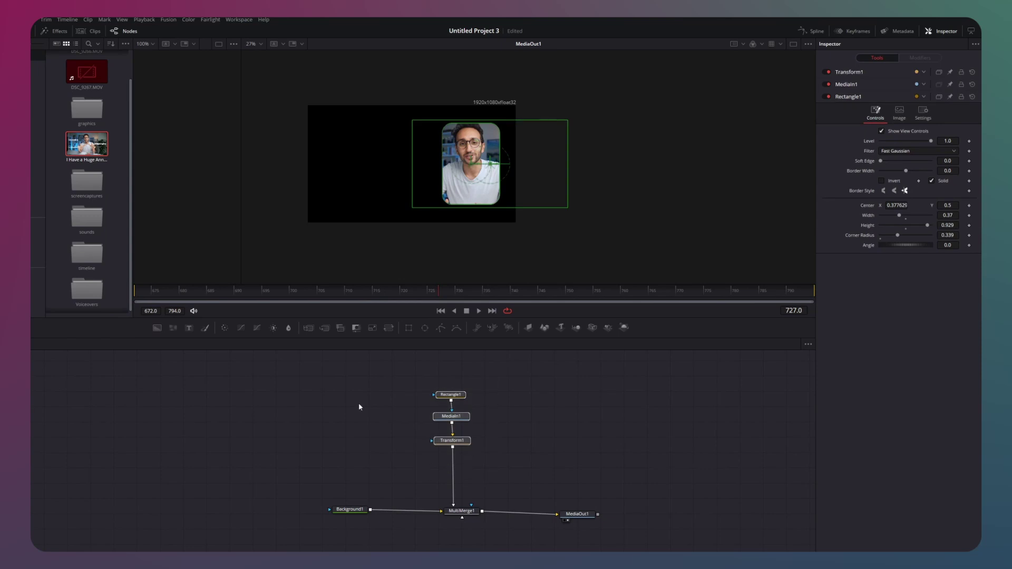
key(ctrl+v)
drag(361, 406, 318, 393)
drag(157, 328, 320, 415)
click(543, 307)
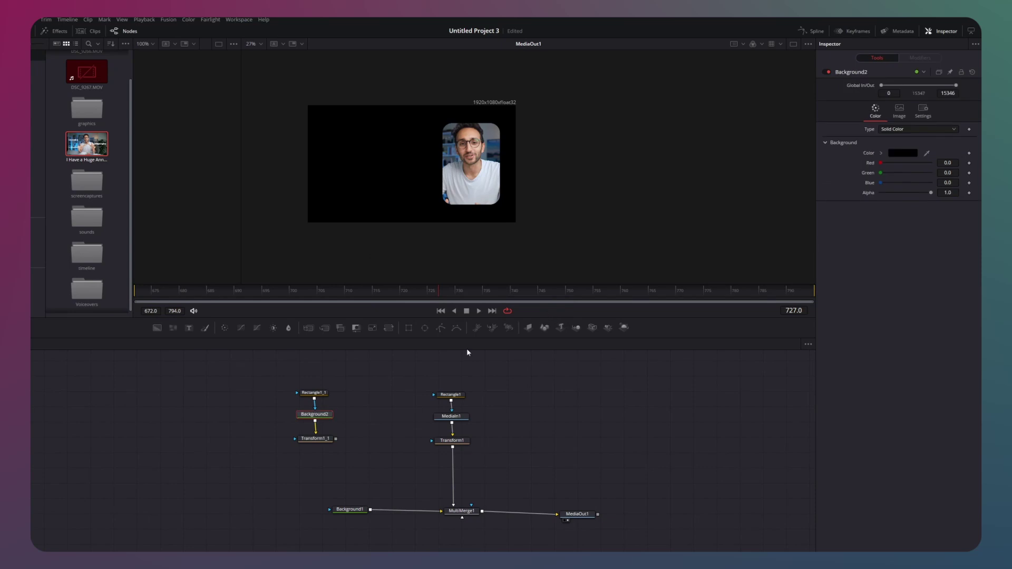
Colour Background2 blue and turn Rectangle1_1 into a non-solid outline with the middle border style and border width 0.0078.
click(911, 153)
click(505, 260)
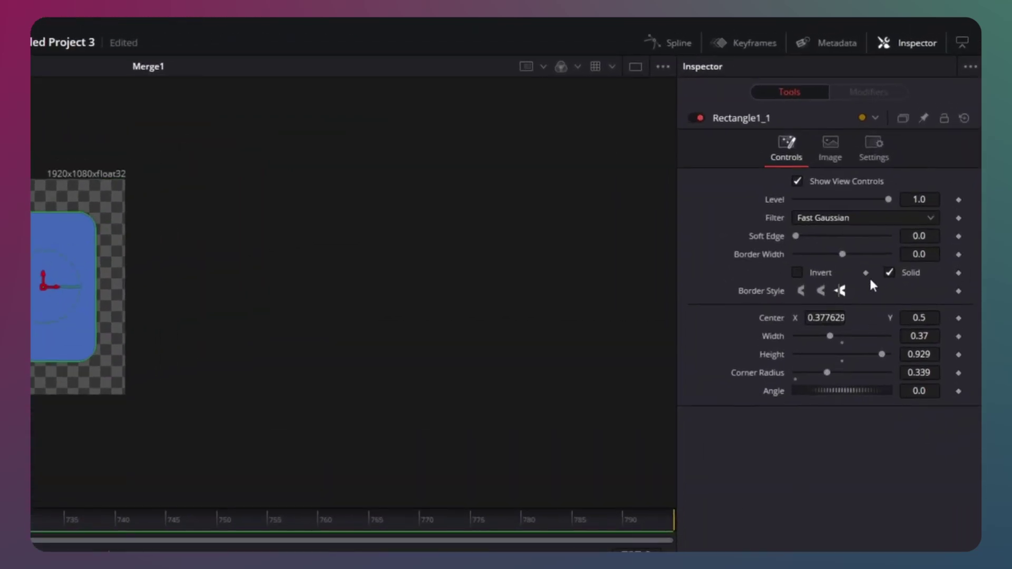
click(890, 269)
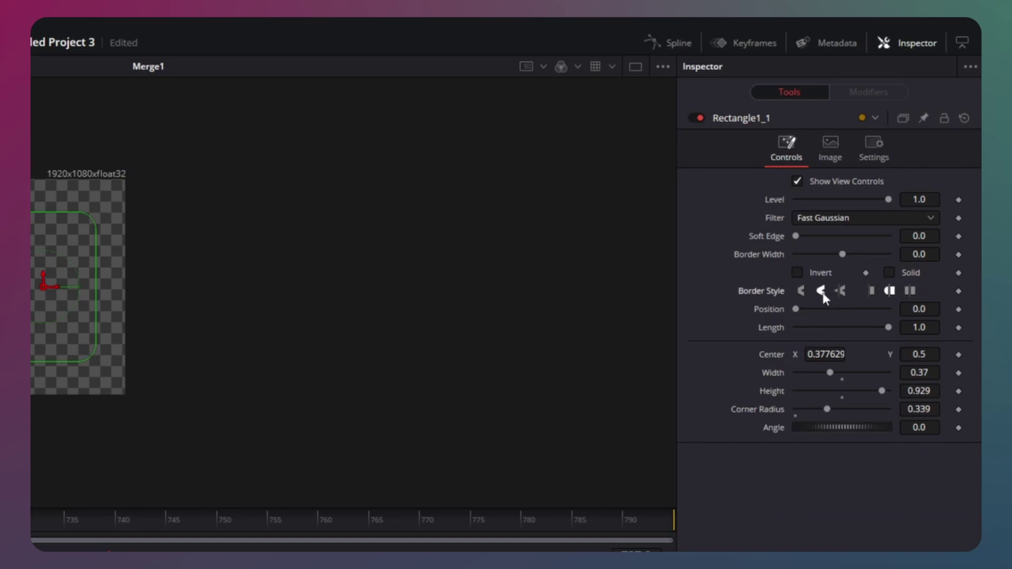
click(822, 291)
drag(923, 257, 925, 256)
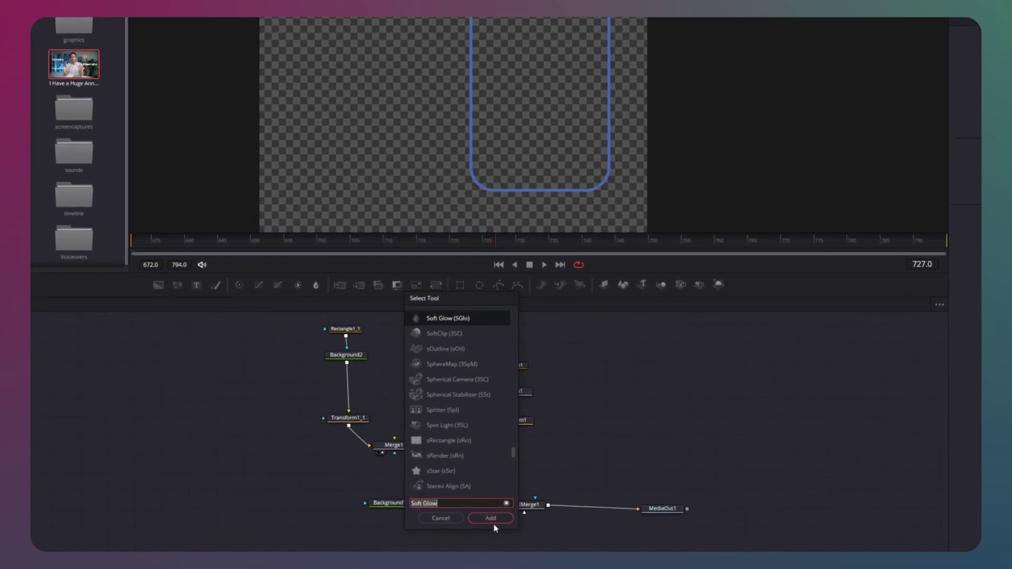
Insert a Soft Glow between Background2 and Transform1_1, and connect a duplicate of the whole outline branch to Merge1.
click(493, 522)
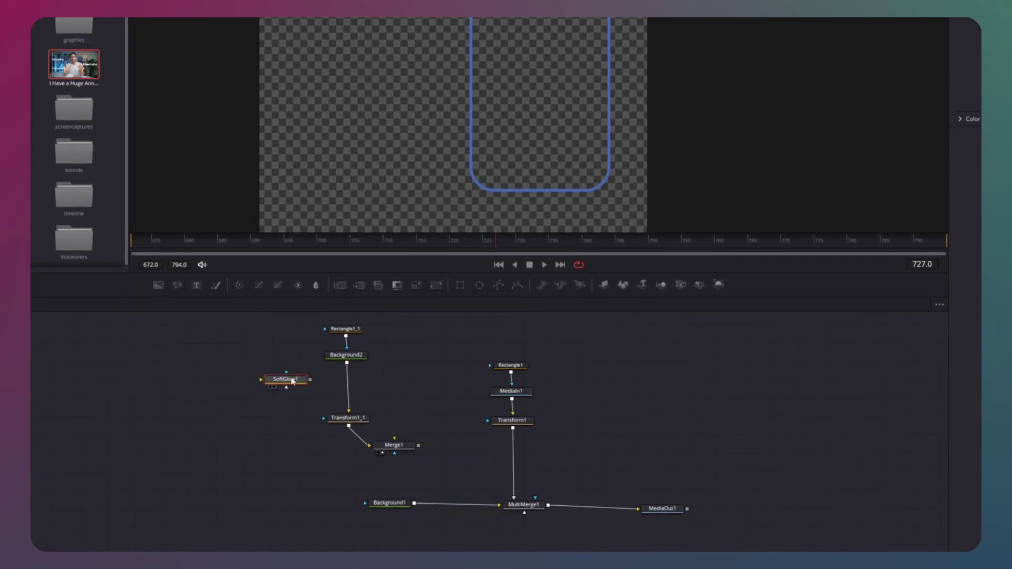
drag(293, 381, 350, 387)
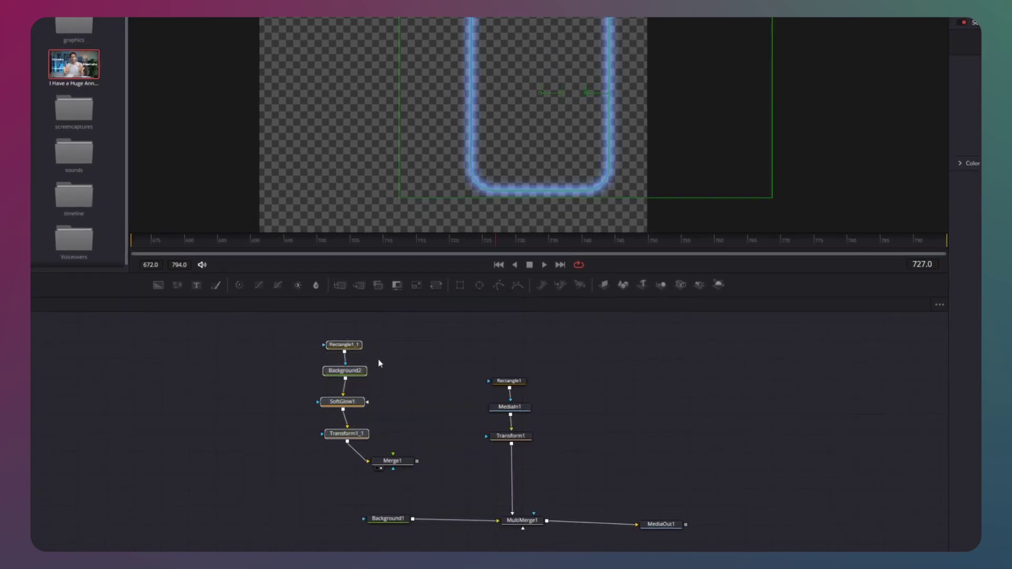
key(ctrl+v)
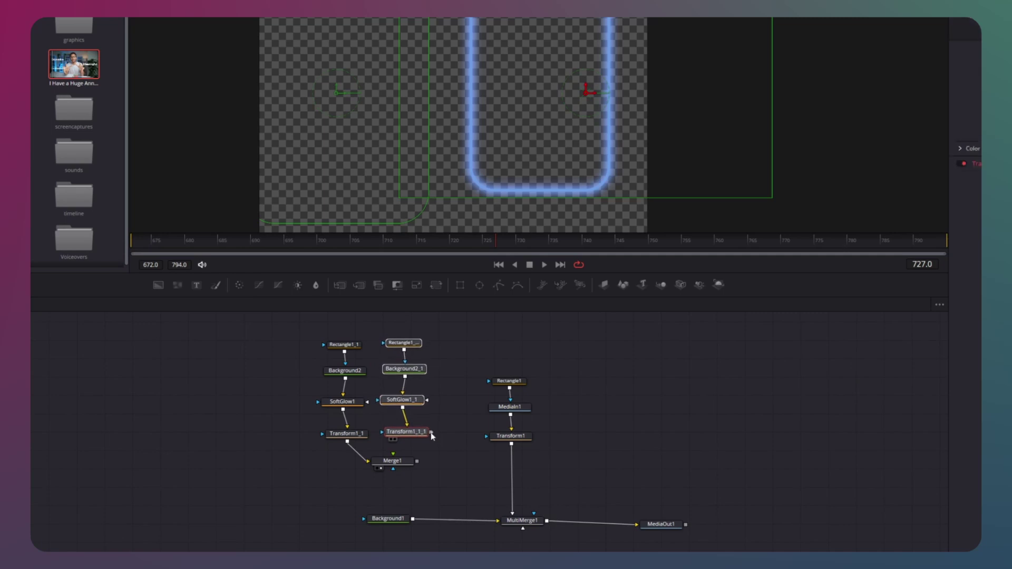
drag(432, 432, 399, 462)
Set the duplicate Background2_1's colour to white (#ffffff) and its rectangle's border width to 0.0034.
click(433, 346)
click(412, 370)
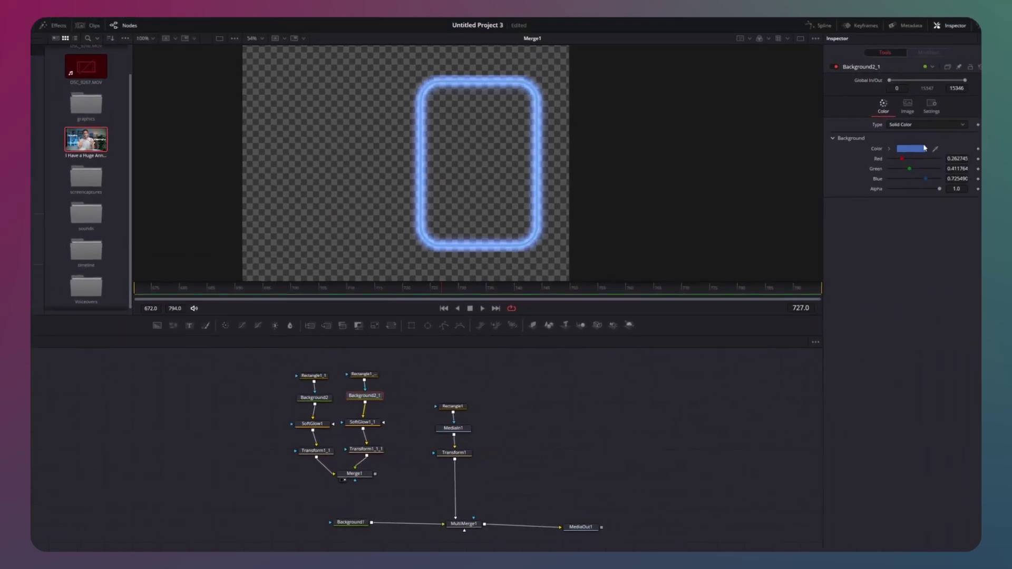
click(924, 148)
drag(509, 282, 431, 334)
drag(570, 254, 572, 211)
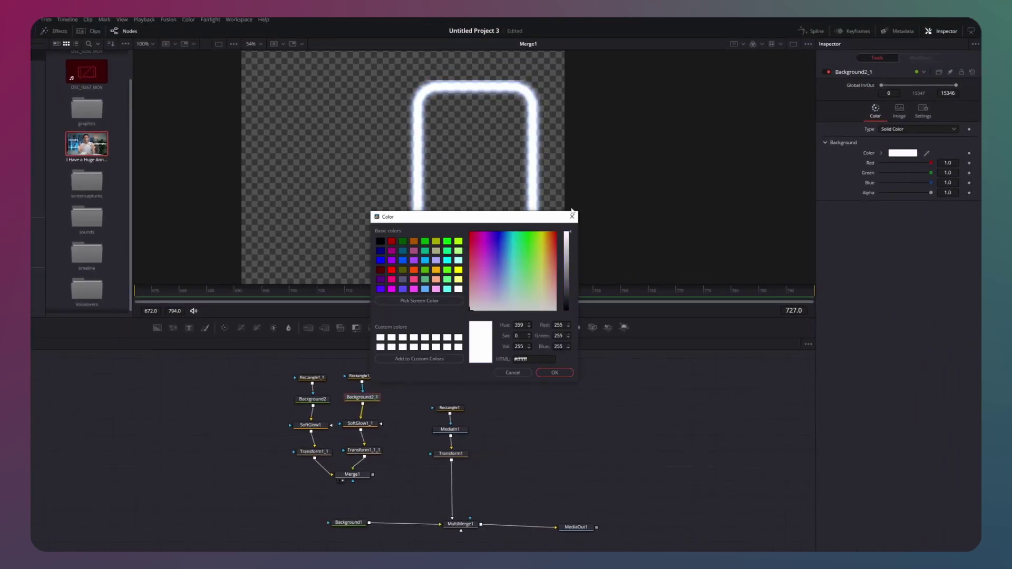
click(557, 373)
drag(956, 146, 941, 146)
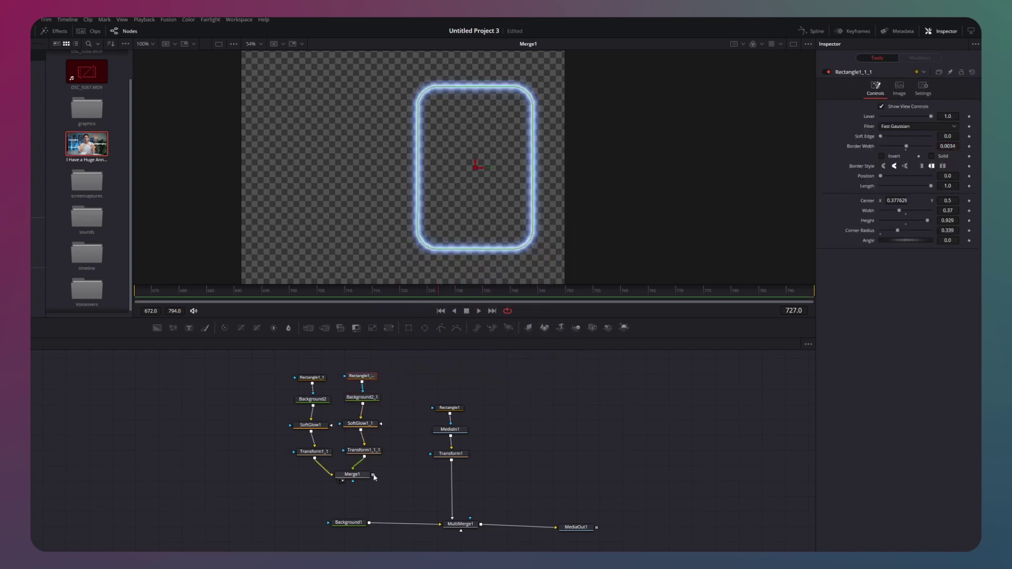
Connect Merge1's glowing outline to MultiMerge1 and show MediaOut1 in the viewer.
drag(372, 475, 452, 515)
click(566, 533)
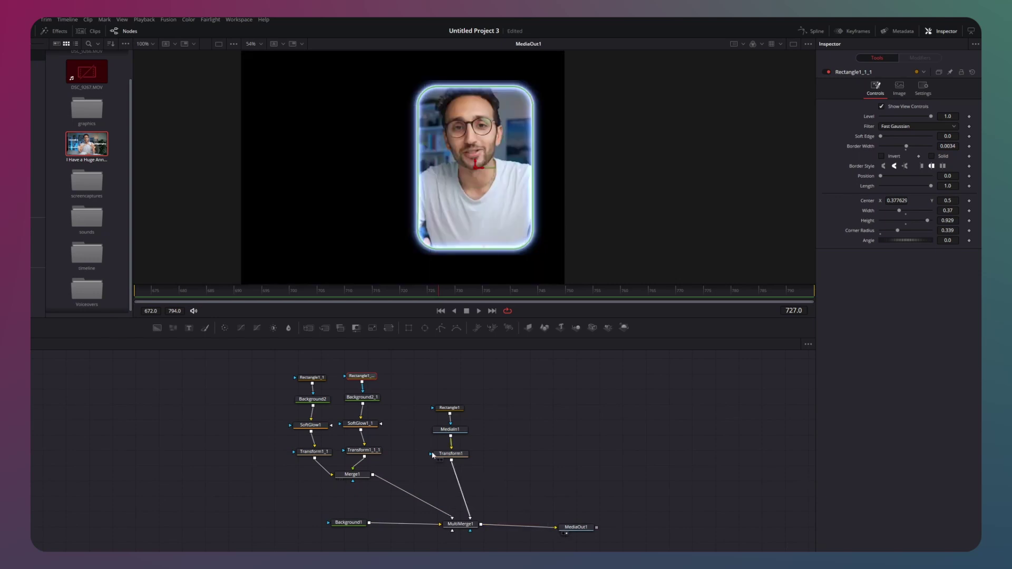
Set the blue outline's Length in Rectangle1_1 to 0.5.
click(317, 380)
click(952, 186)
text(0.5)
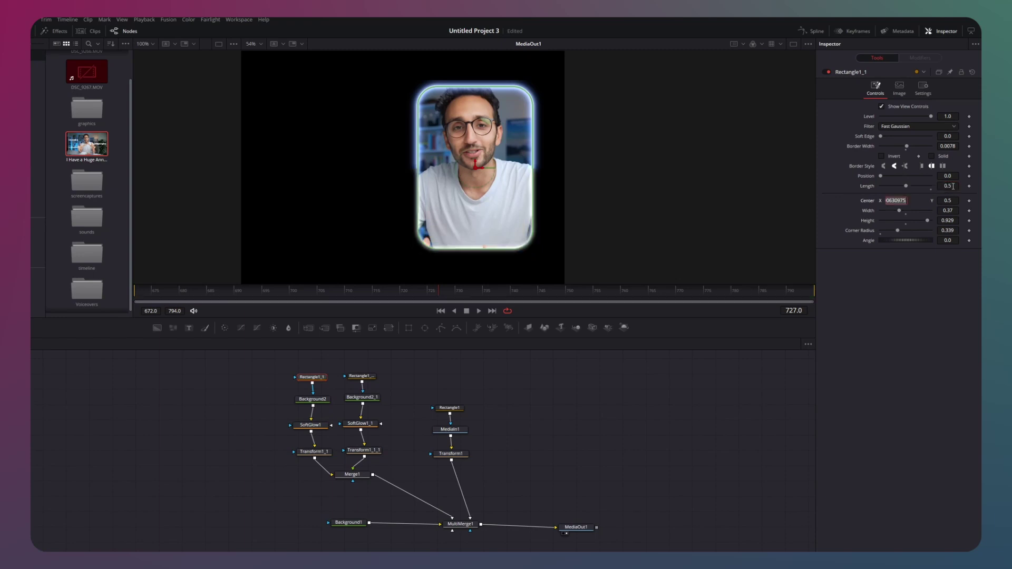
key(Return)
Keyframe Rectangle1_1's Position at 0.0 on frame 672 and at 1.0 on frame 766.
click(153, 289)
drag(153, 289, 136, 289)
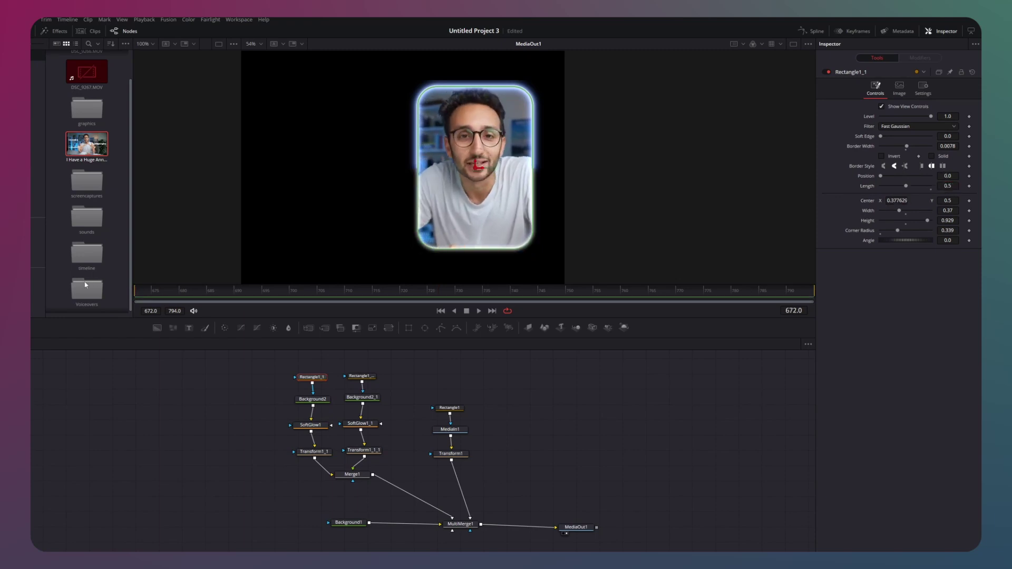
click(970, 176)
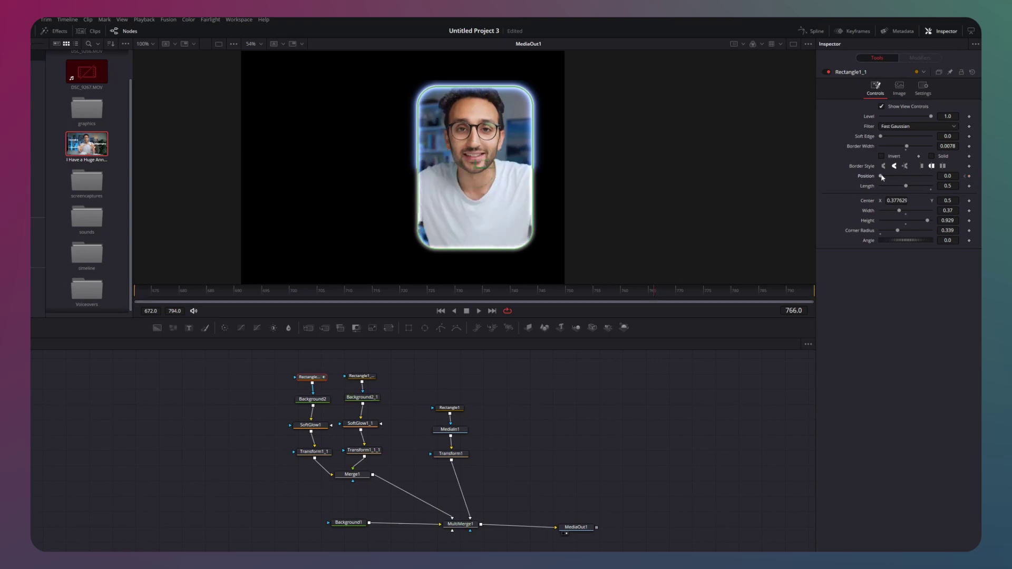
drag(882, 177, 931, 176)
Show Rectangle1_1's Position curve in the spline editor, set its selected keyframes to loop, and close the editor.
click(812, 32)
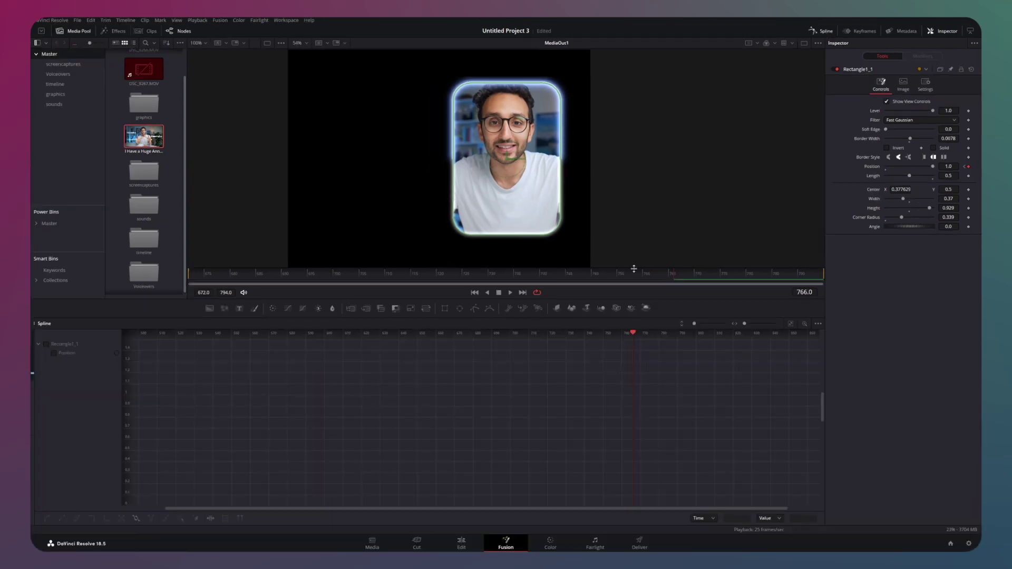
click(39, 344)
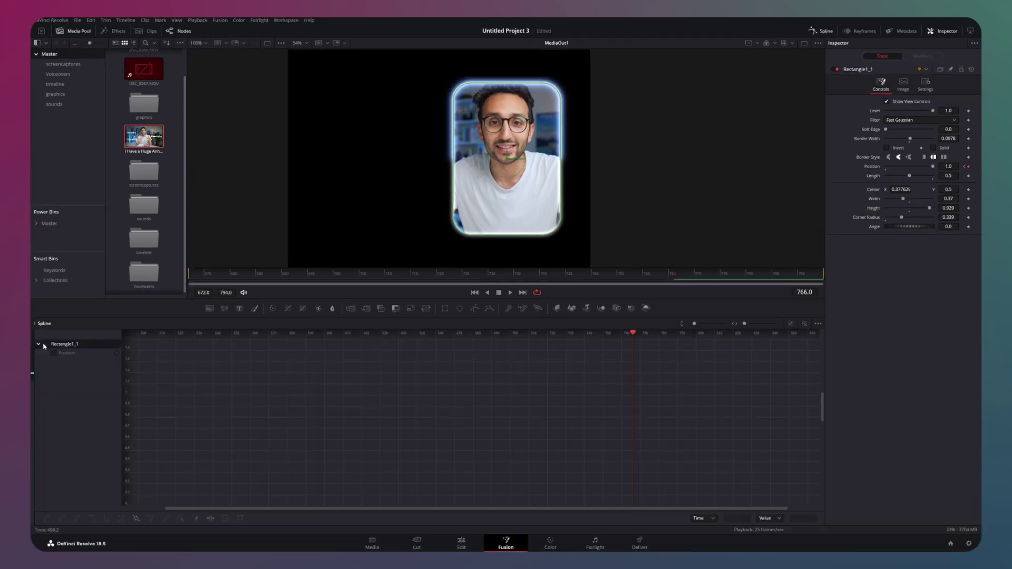
click(54, 353)
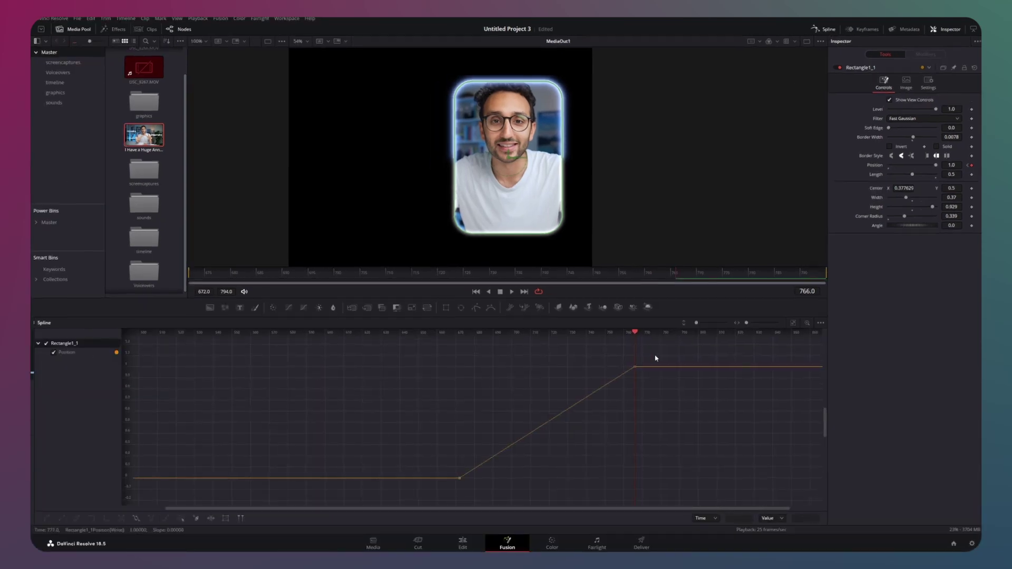
drag(657, 353, 420, 491)
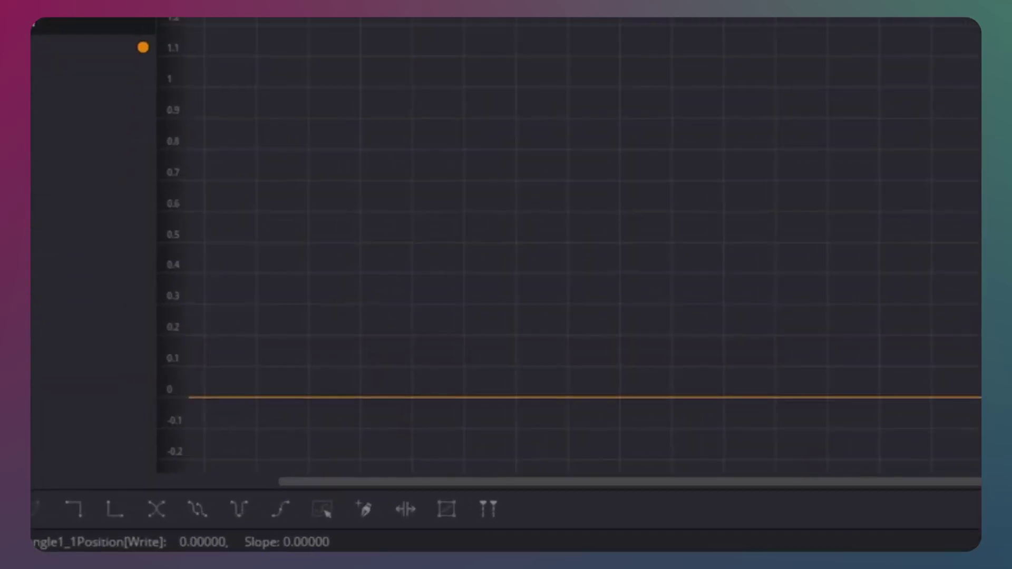
click(197, 510)
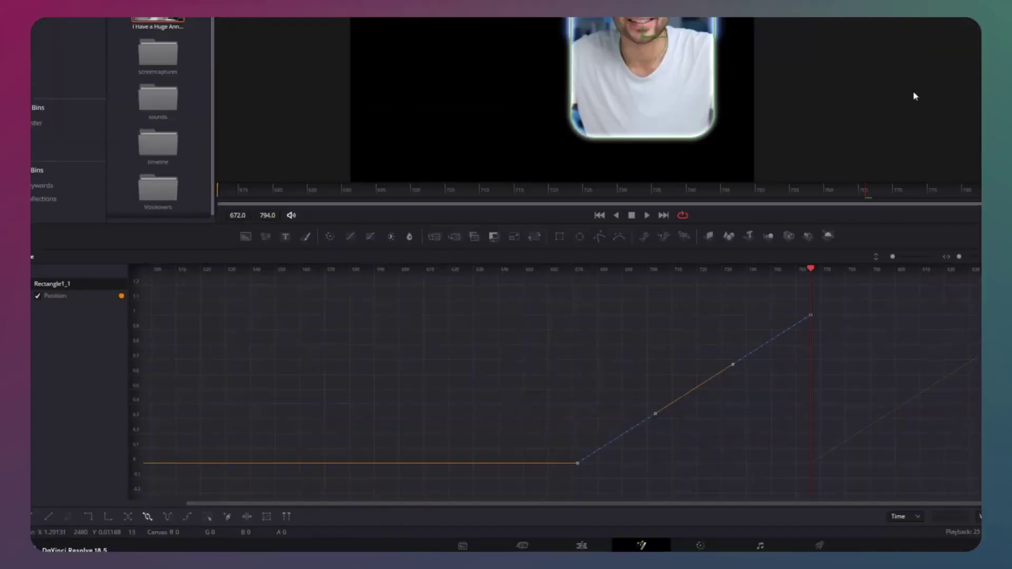
click(824, 31)
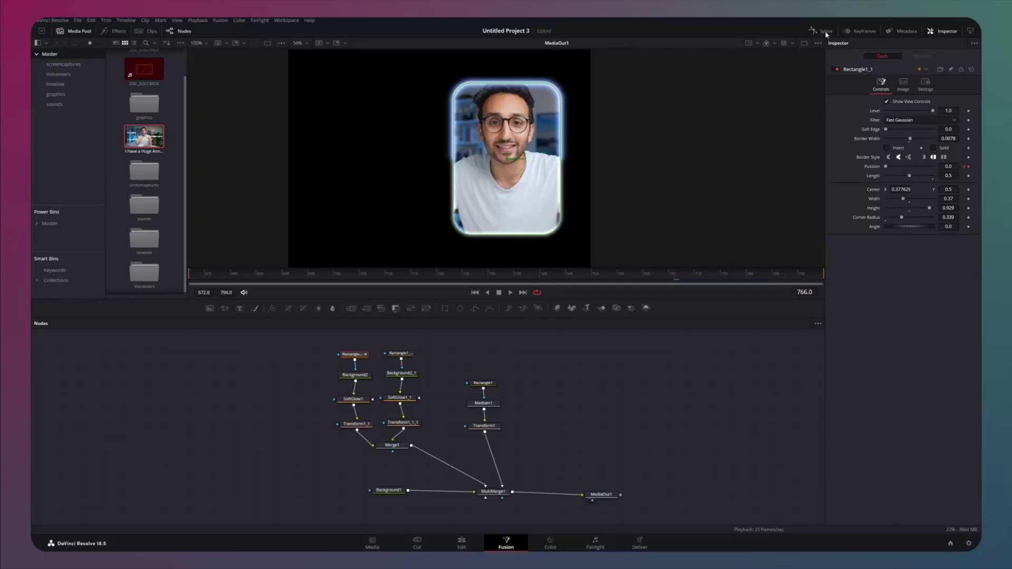
Scrub through the looping outline animation and open SoftGlow1's settings.
drag(259, 191, 218, 191)
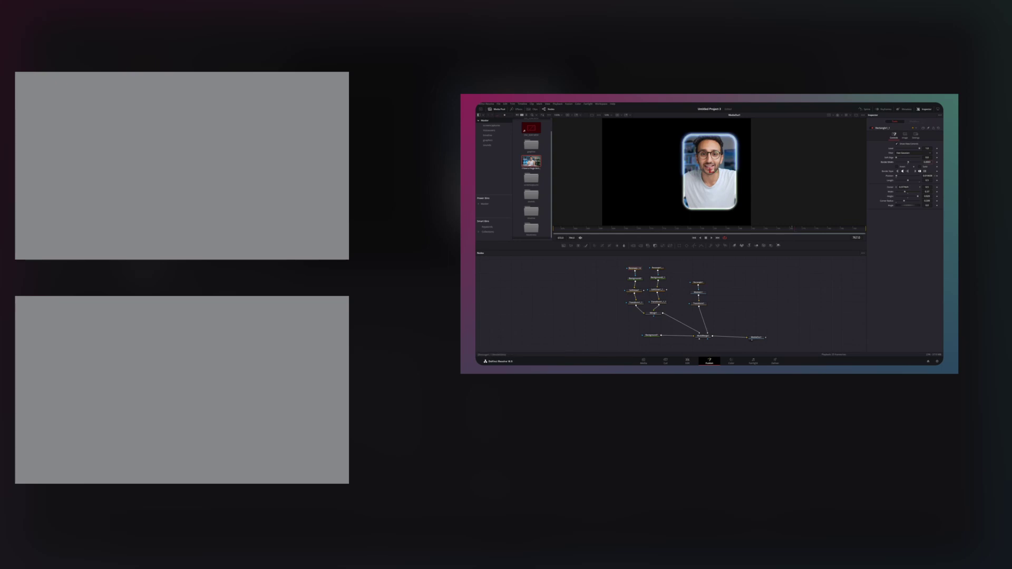
click(634, 290)
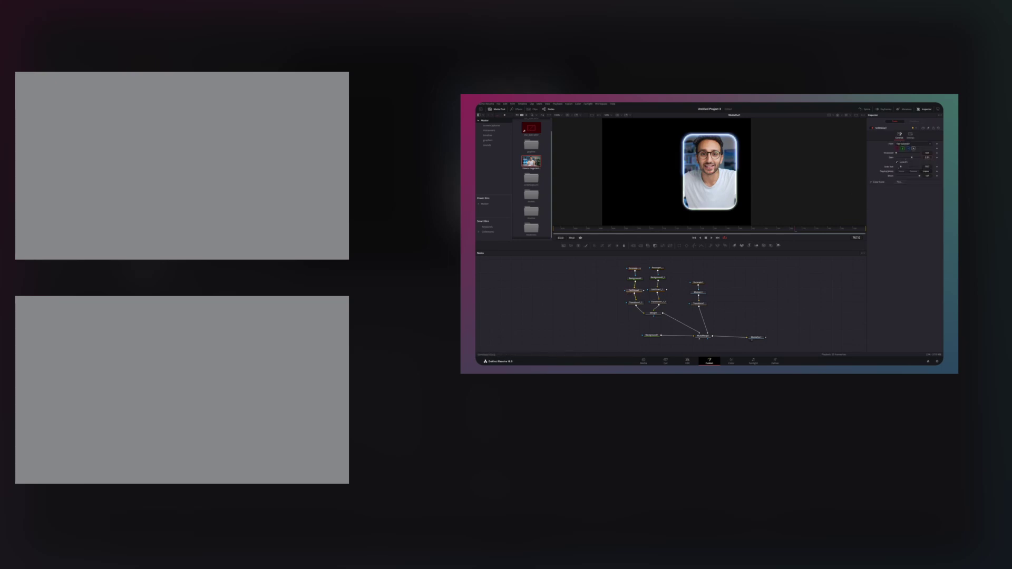